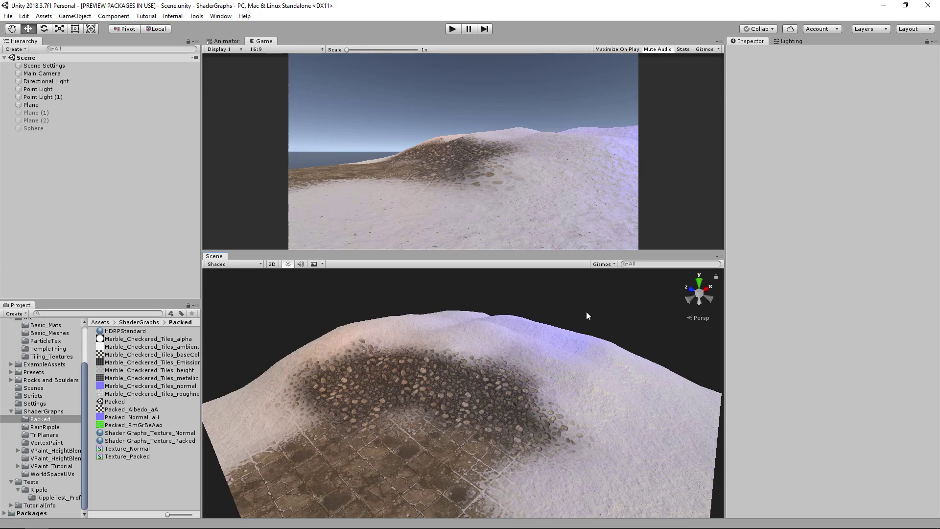
Select the terrain plane and examine the base, red and green texture slots of its HeightBlend_Tutorial material
{"action": "left_click", "coordinate": [492, 349]}
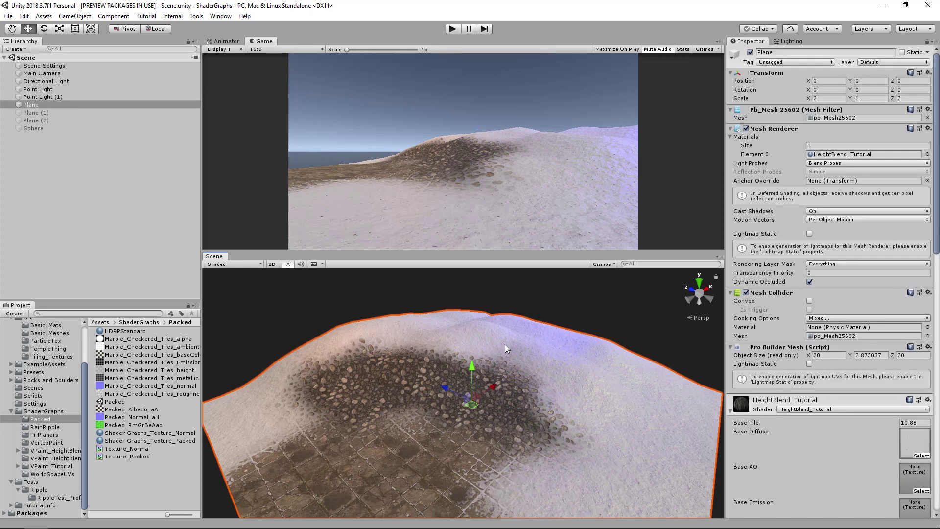
{"action": "scroll", "coordinate": [828, 362], "scroll_direction": "down", "scroll_amount": 5}
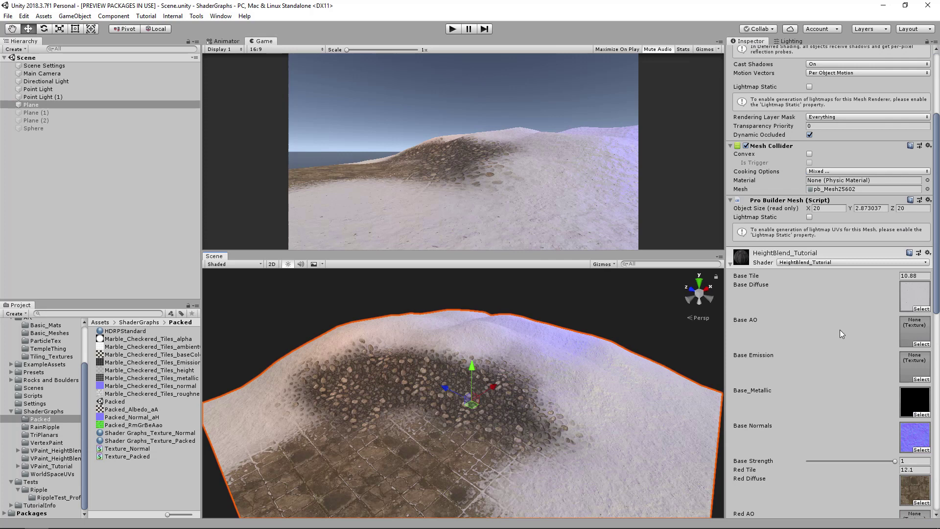
{"action": "scroll", "coordinate": [840, 330], "scroll_direction": "down", "scroll_amount": 4}
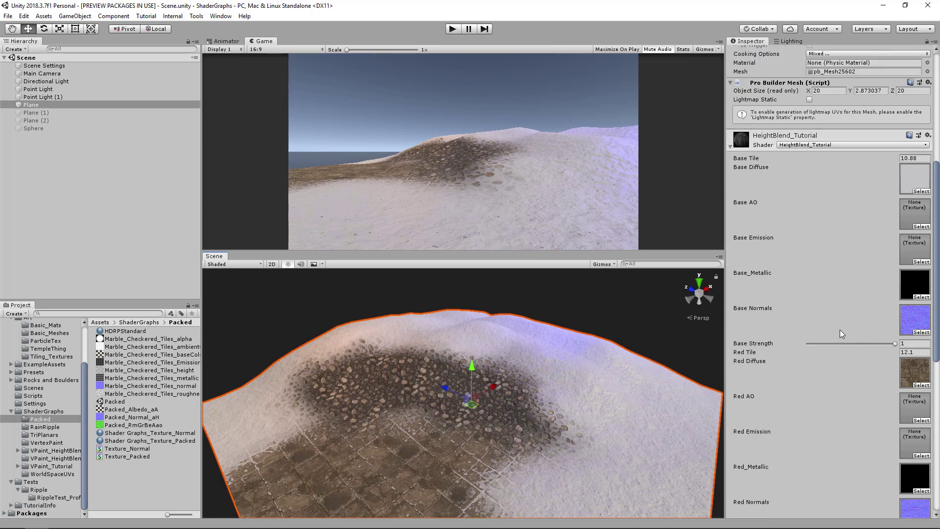
{"action": "scroll", "coordinate": [860, 294], "scroll_direction": "down", "scroll_amount": 3}
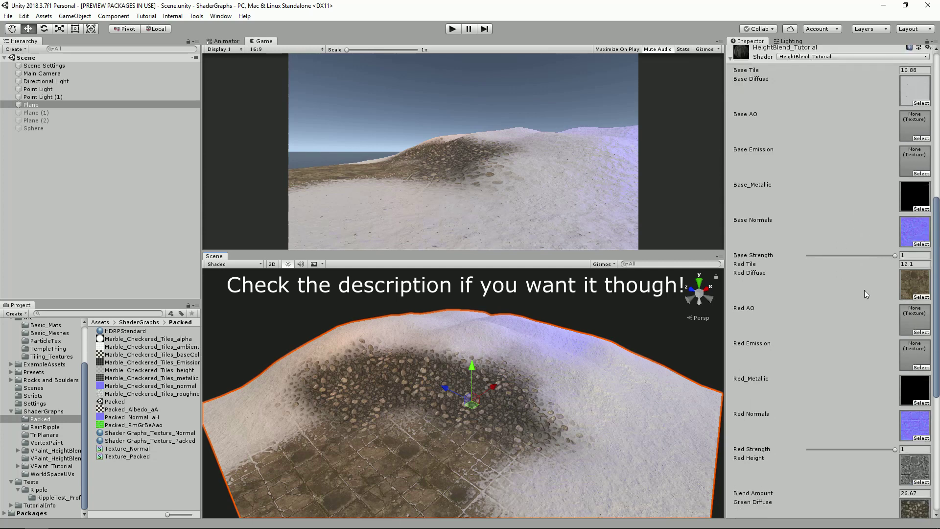
{"action": "scroll", "coordinate": [865, 294], "scroll_direction": "down", "scroll_amount": 7}
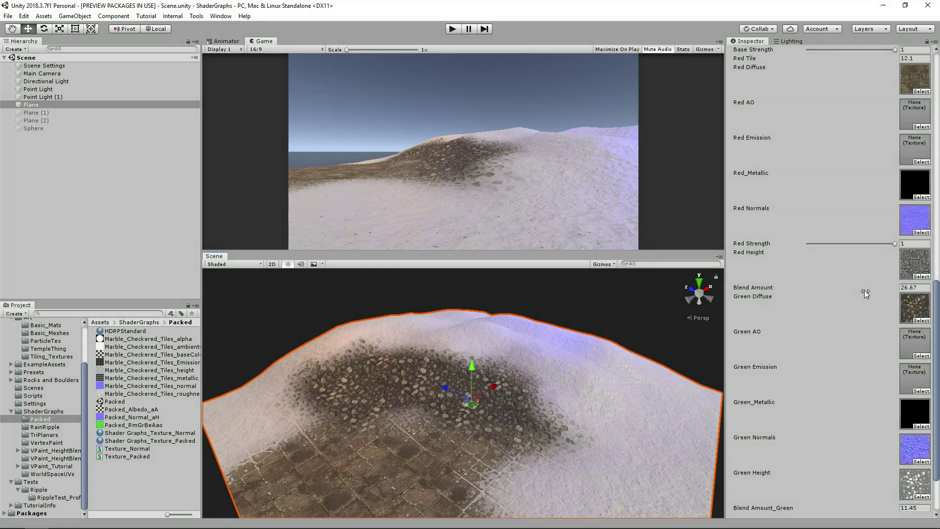
{"action": "scroll", "coordinate": [851, 307], "scroll_direction": "up", "scroll_amount": 14}
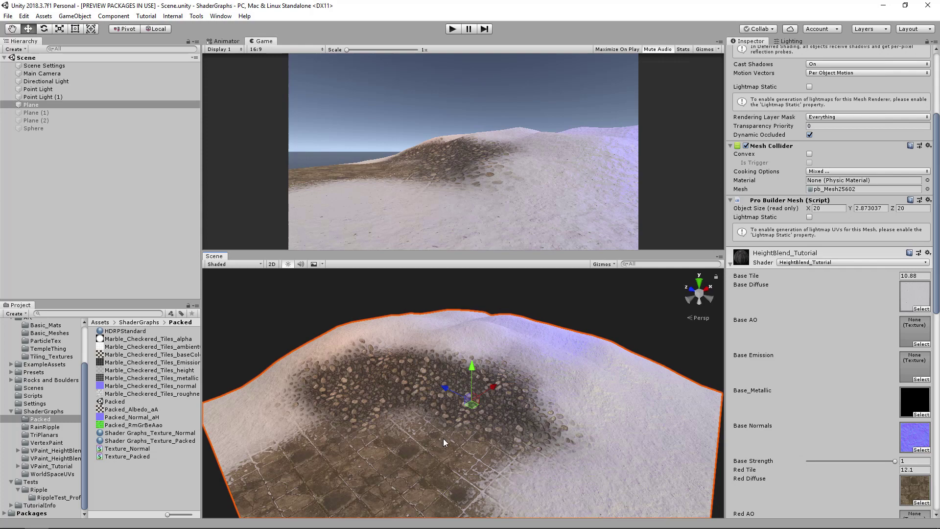
{"action": "scroll", "coordinate": [857, 299], "scroll_direction": "down", "scroll_amount": 16}
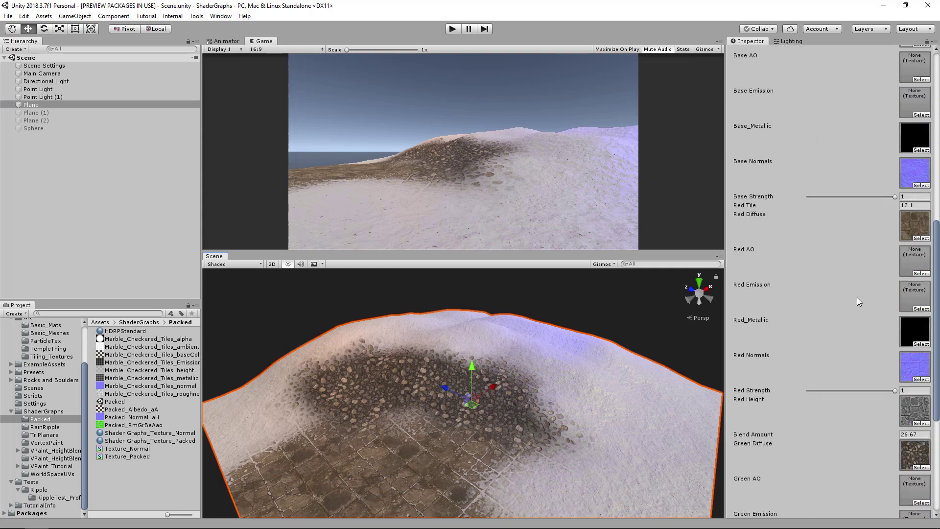
{"action": "scroll", "coordinate": [868, 309], "scroll_direction": "up", "scroll_amount": 12}
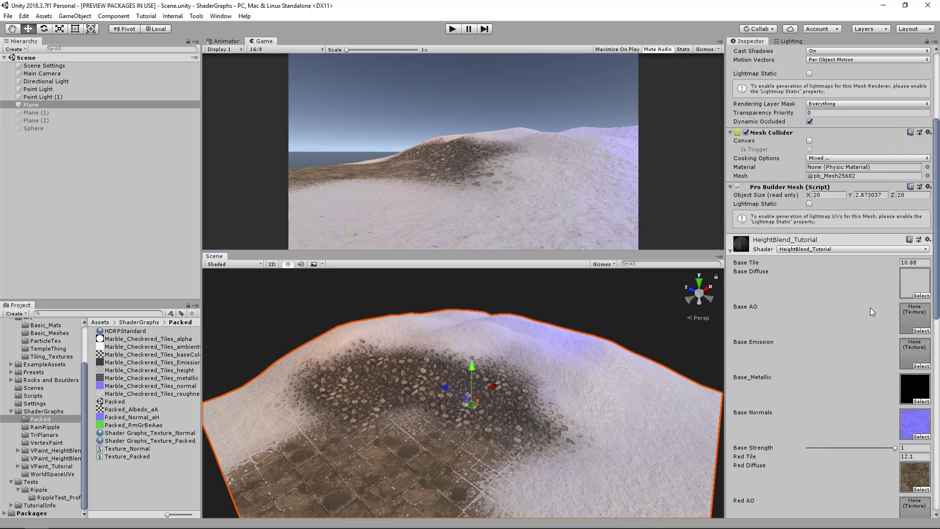
{"action": "scroll", "coordinate": [873, 307], "scroll_direction": "down", "scroll_amount": 12}
{"action": "scroll", "coordinate": [876, 307], "scroll_direction": "up", "scroll_amount": 7}
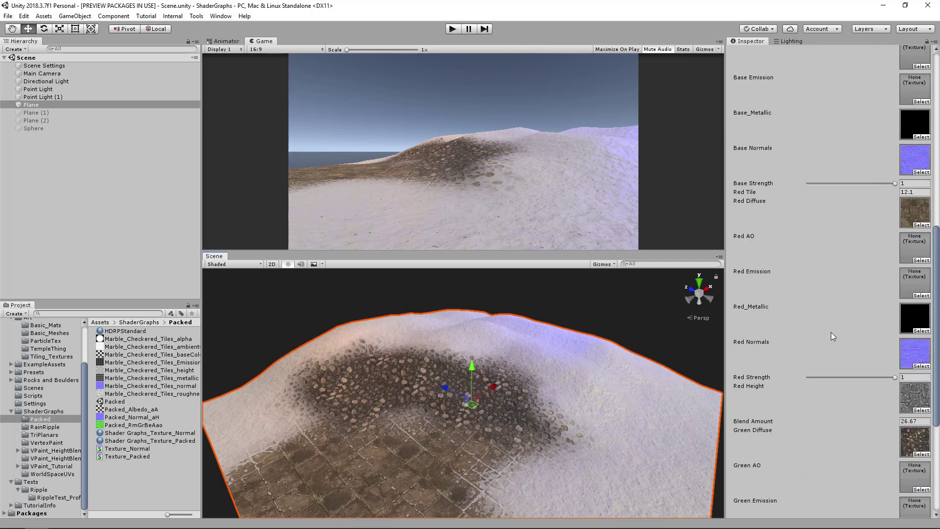
{"action": "scroll", "coordinate": [823, 311], "scroll_direction": "down", "scroll_amount": 6}
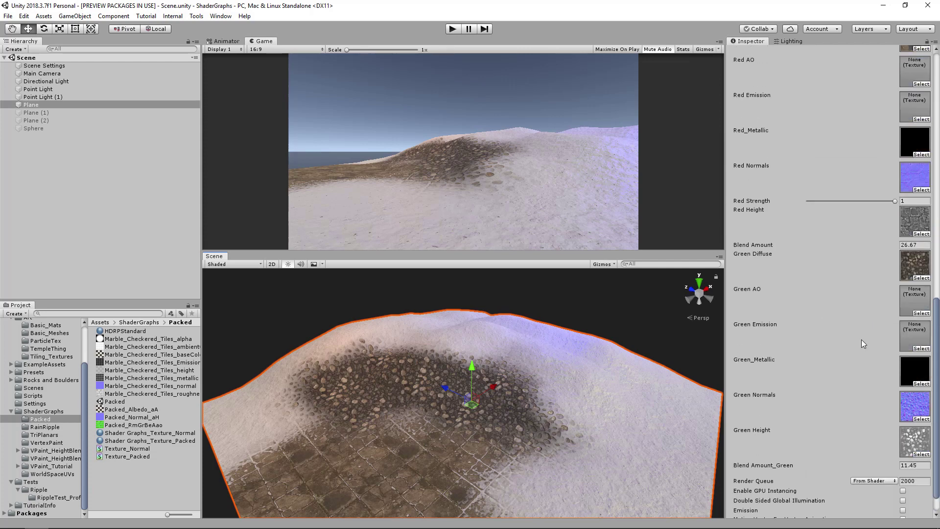
{"action": "scroll", "coordinate": [860, 339], "scroll_direction": "up", "scroll_amount": 14}
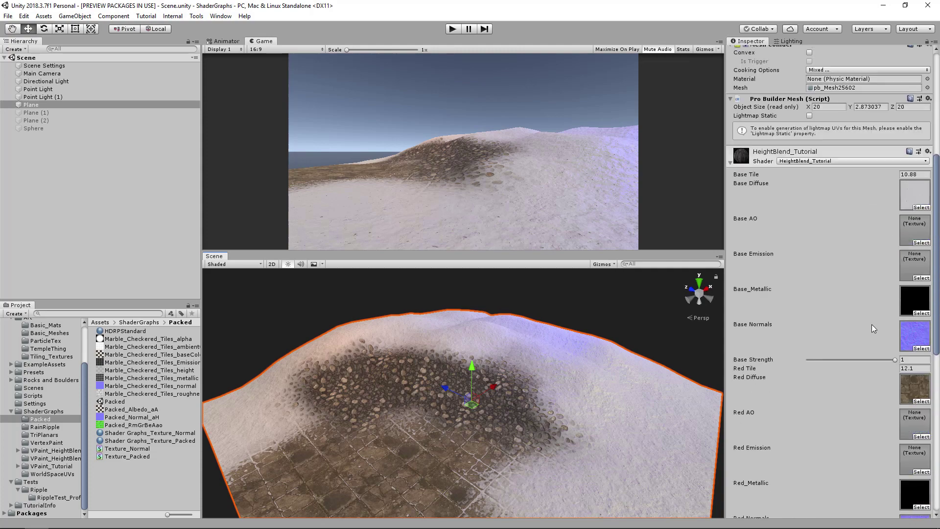
{"action": "scroll", "coordinate": [892, 287], "scroll_direction": "down", "scroll_amount": 8}
{"action": "scroll", "coordinate": [893, 287], "scroll_direction": "up", "scroll_amount": 8}
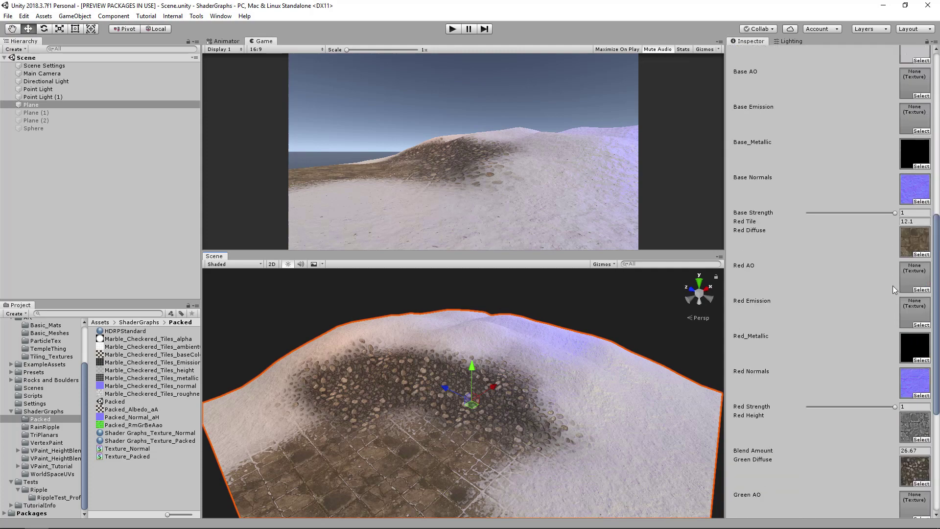
{"action": "left_click", "coordinate": [260, 345]}
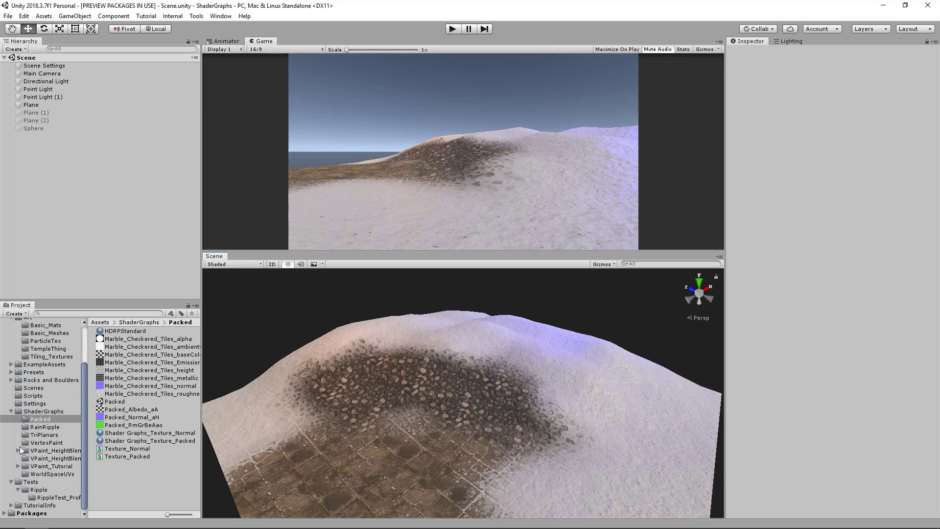
Create a new material in the ShaderGraphs/Packed folder and switch its shader to Standard
{"action": "left_click", "coordinate": [49, 466]}
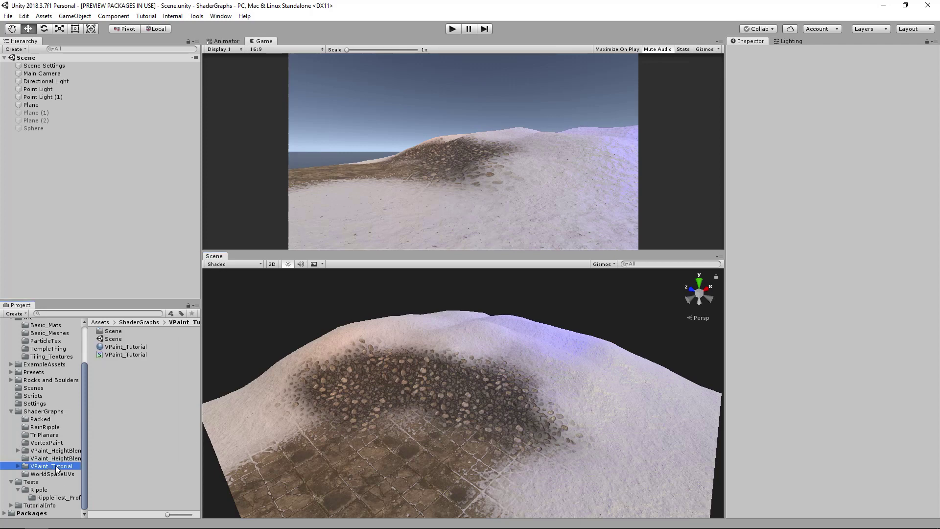
{"action": "left_click", "coordinate": [40, 419]}
{"action": "right_click", "coordinate": [137, 474]}
{"action": "mouse_move", "coordinate": [252, 248]}
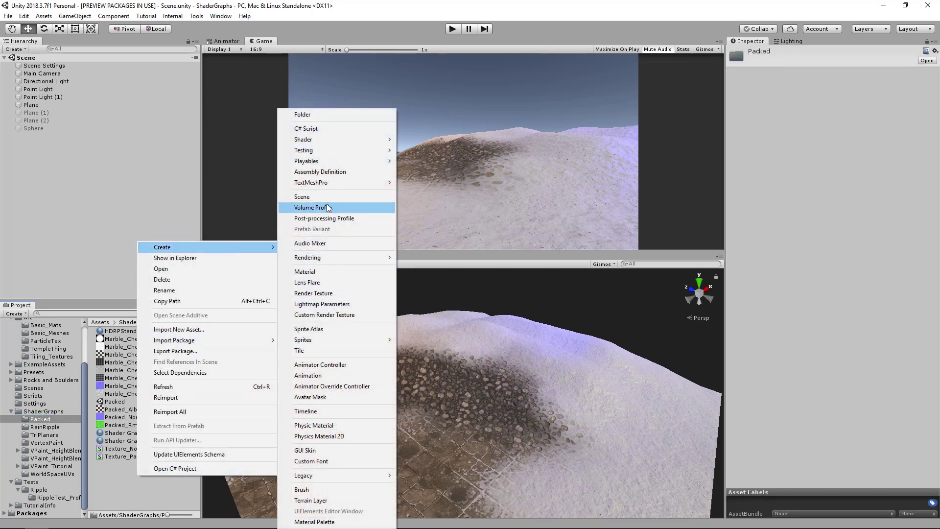
{"action": "left_click", "coordinate": [305, 272]}
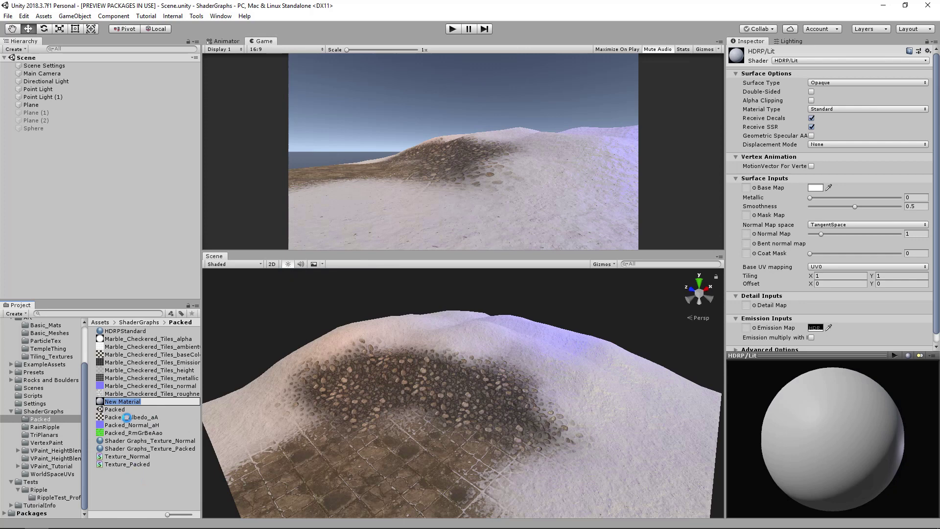
{"action": "key", "text": "Return"}
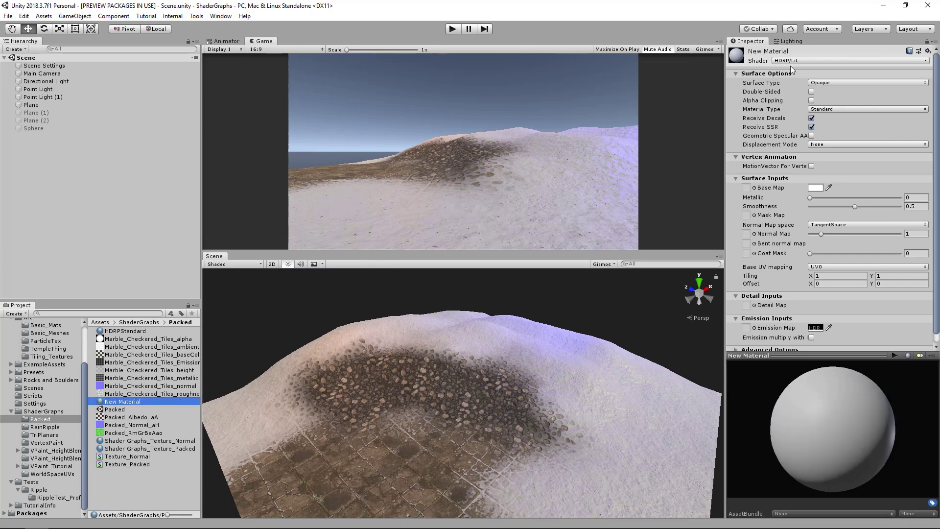
{"action": "left_click", "coordinate": [808, 60]}
{"action": "left_click", "coordinate": [815, 93]}
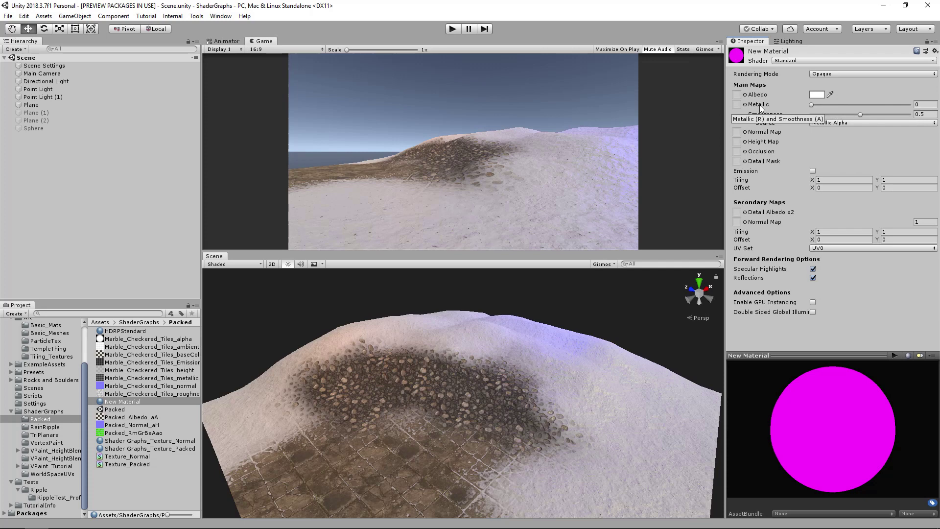
Delete the new material from the Packed folder
{"action": "left_click", "coordinate": [141, 474]}
{"action": "left_click", "coordinate": [133, 401]}
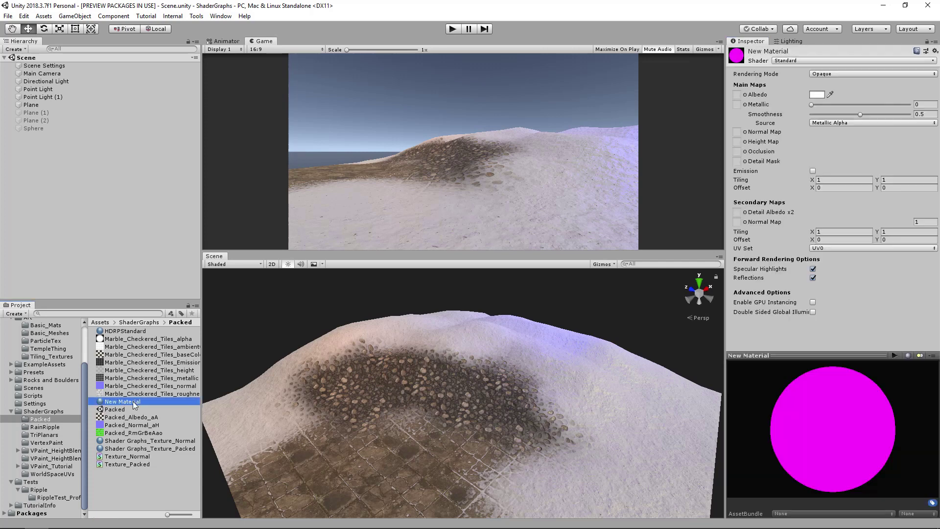
{"action": "key", "text": "Delete"}
{"action": "left_click", "coordinate": [487, 288]}
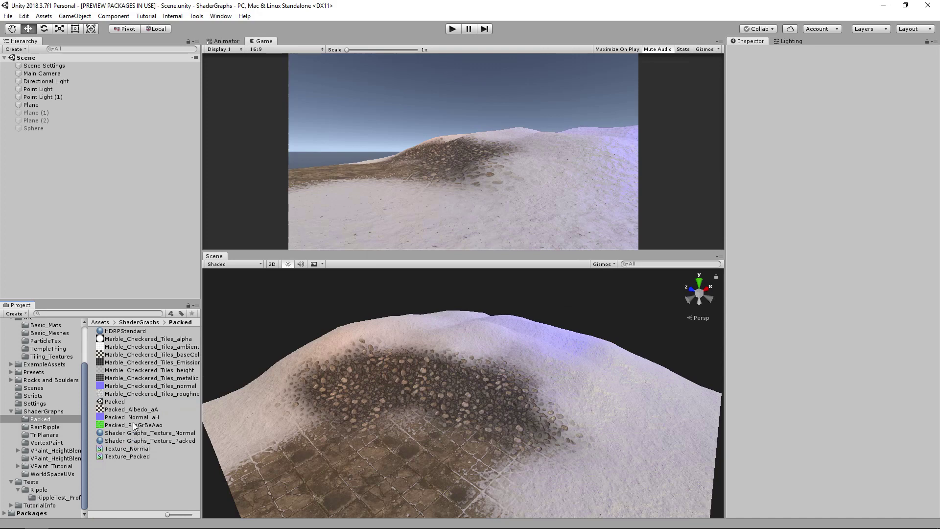
Inspect the Mask Map input of the HDRPStandard material
{"action": "left_click", "coordinate": [127, 331]}
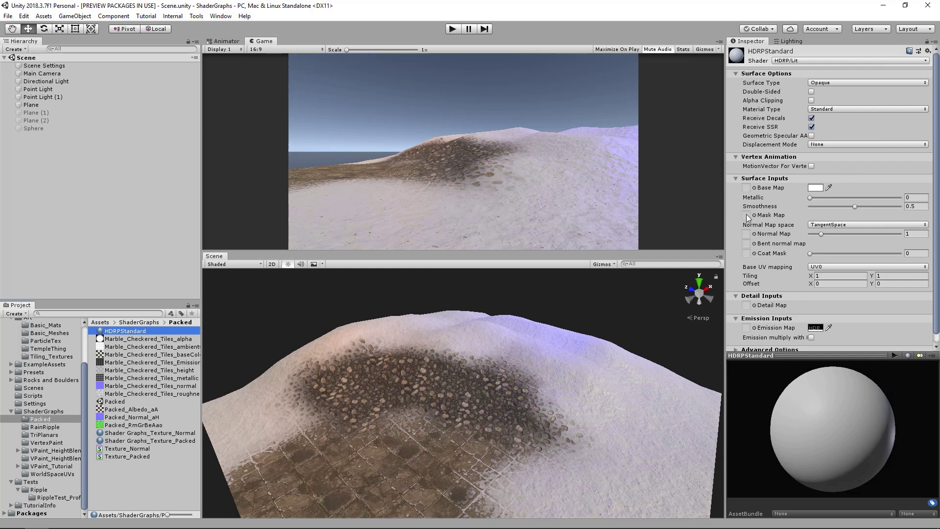
{"action": "mouse_move", "coordinate": [771, 216]}
Open the Packed scene and examine the individual texture slots of the first cube's Texture_Normal material
{"action": "left_click", "coordinate": [115, 403]}
{"action": "double_click", "coordinate": [116, 402]}
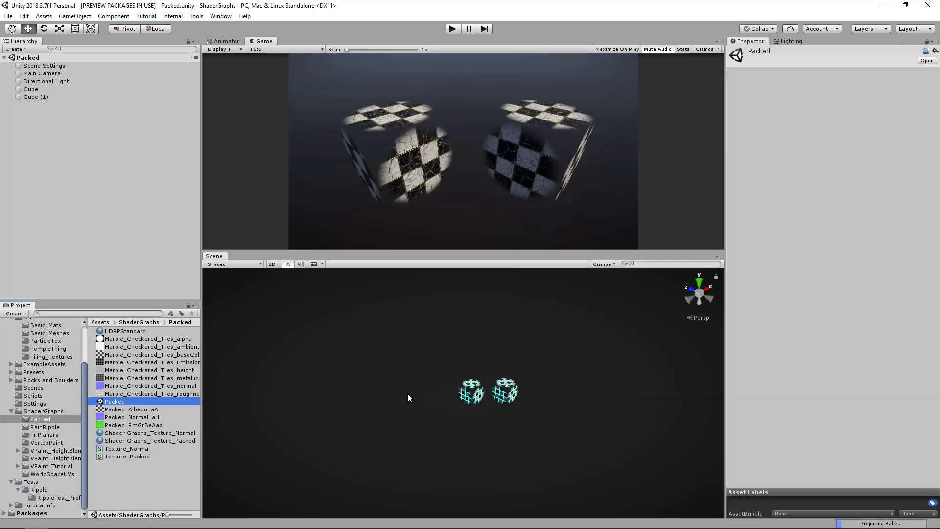
{"action": "left_click", "coordinate": [482, 395]}
{"action": "scroll", "coordinate": [416, 381], "scroll_direction": "up", "scroll_amount": 10}
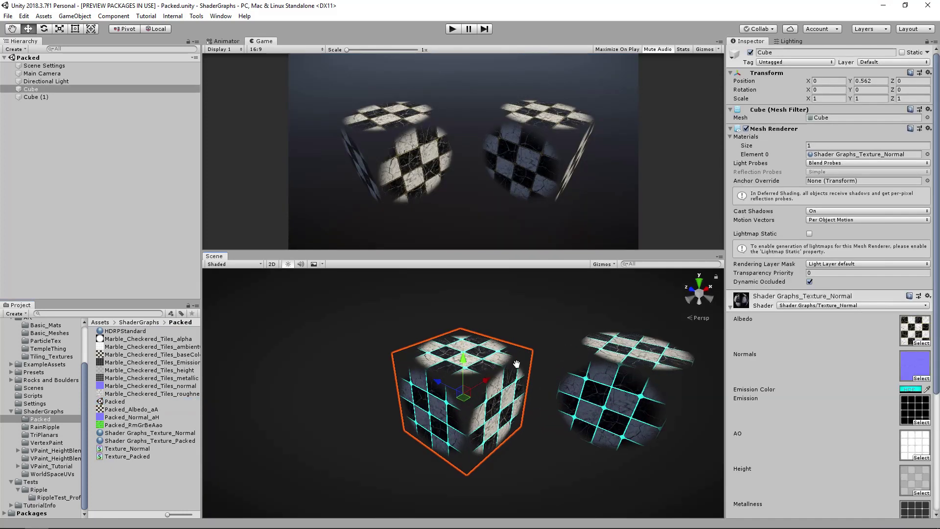
{"action": "scroll", "coordinate": [415, 381], "scroll_direction": "up", "scroll_amount": 3}
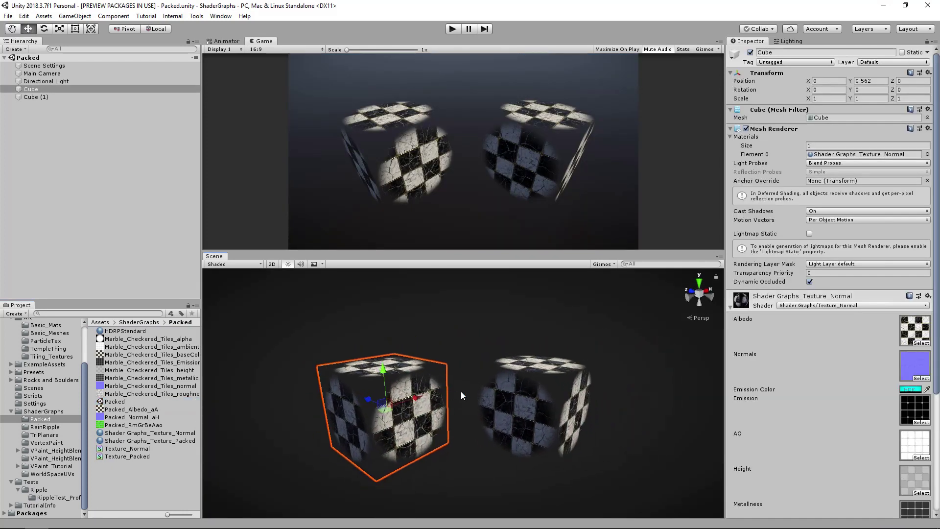
{"action": "scroll", "coordinate": [874, 367], "scroll_direction": "down", "scroll_amount": 6}
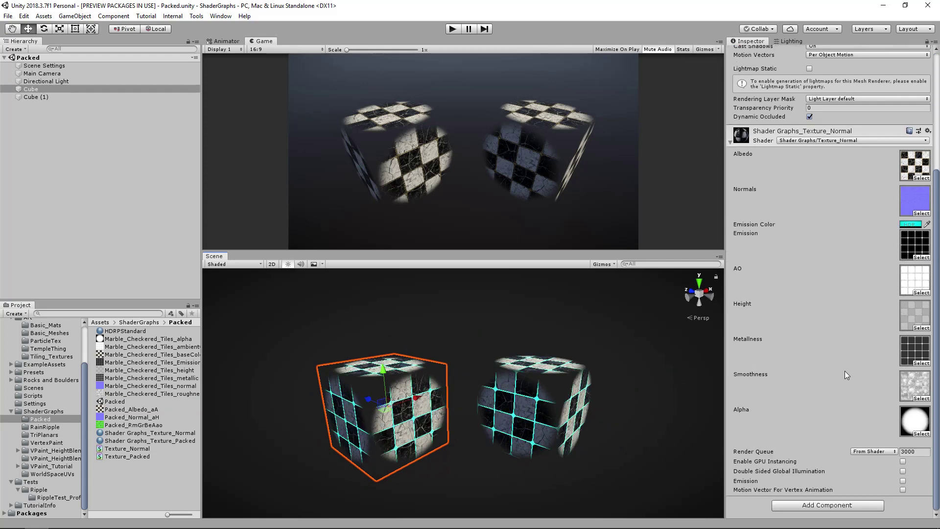
{"action": "left_click", "coordinate": [454, 320]}
{"action": "left_click", "coordinate": [406, 385]}
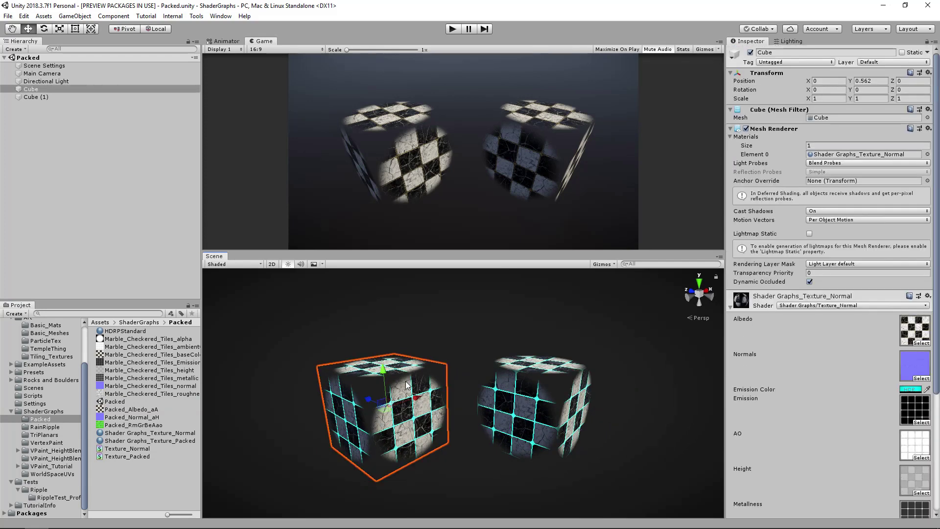
{"action": "scroll", "coordinate": [854, 339], "scroll_direction": "down", "scroll_amount": 6}
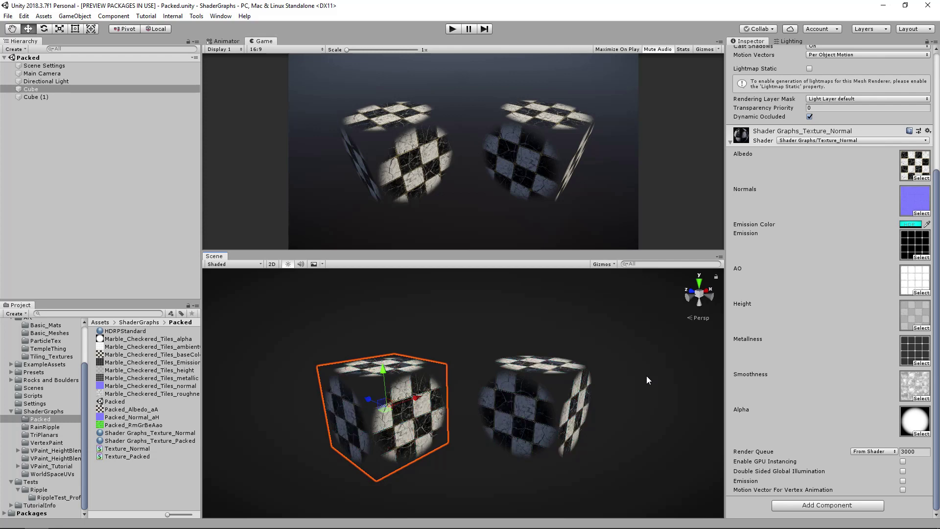
Examine the second cube's Texture_Packed material, including its single Mask texture, and compare it with the first cube
{"action": "left_click", "coordinate": [554, 368]}
{"action": "left_click_drag", "start_coordinate": [557, 380], "coordinate": [746, 386], "text": "alt"}
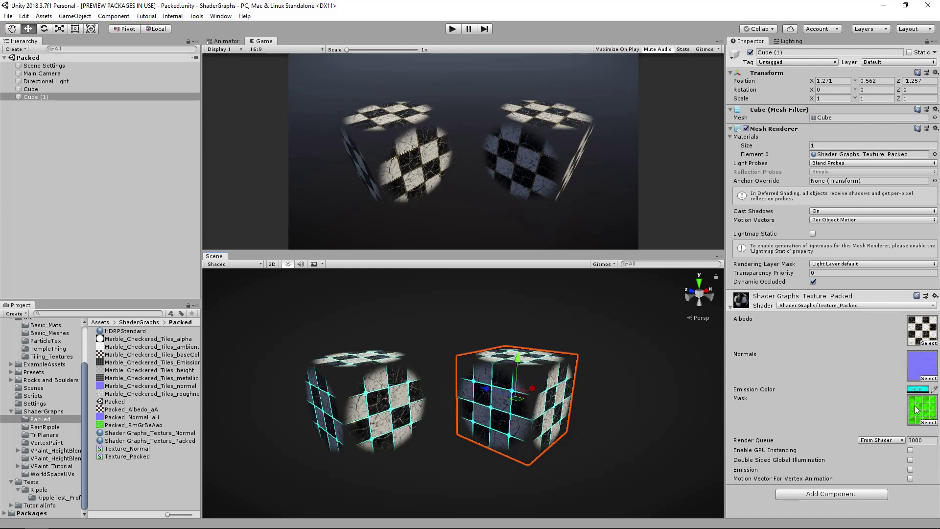
{"action": "left_click", "coordinate": [606, 429]}
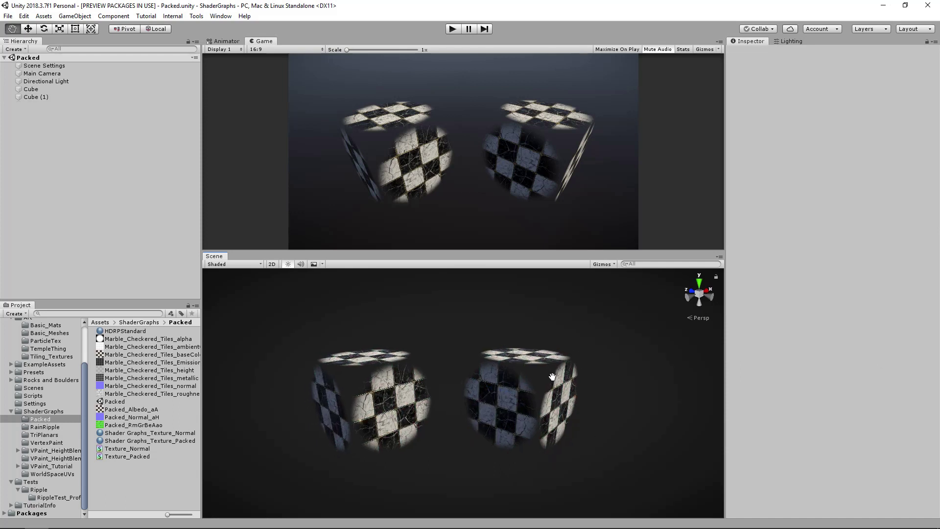
{"action": "left_click", "coordinate": [372, 402]}
{"action": "left_click", "coordinate": [629, 383]}
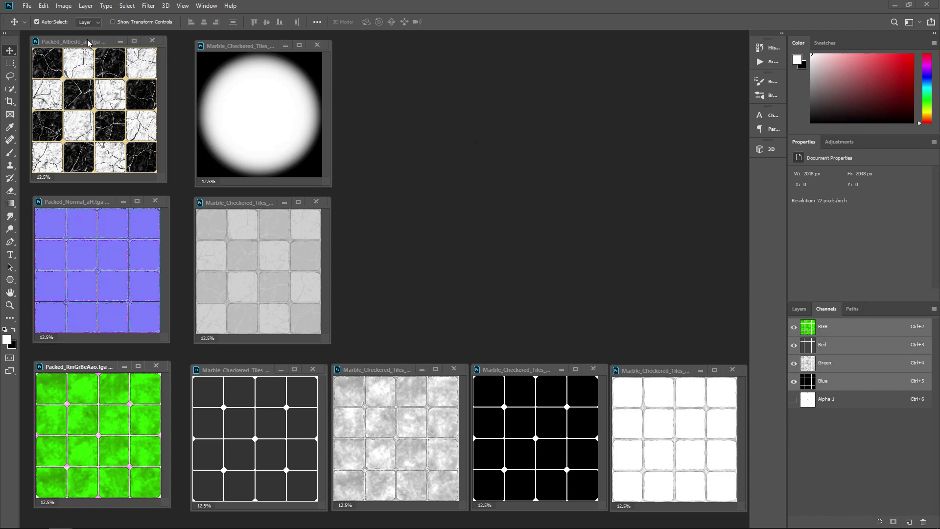
Bring up the Packed_Albedo_aA and Packed_Normal_aH documents in Photoshop and compare them with the adjacent alpha and height source maps
{"action": "left_click_drag", "start_coordinate": [87, 39], "coordinate": [89, 39]}
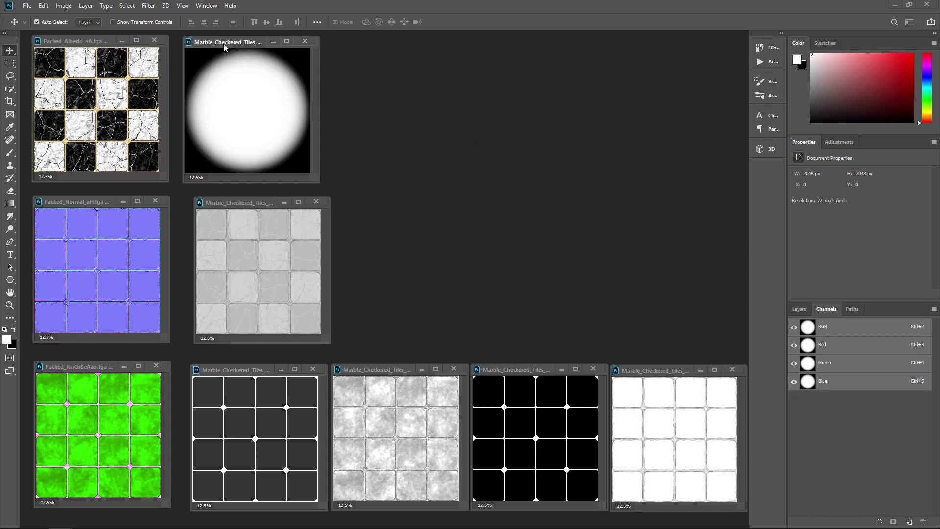
{"action": "left_click_drag", "start_coordinate": [102, 201], "coordinate": [100, 198]}
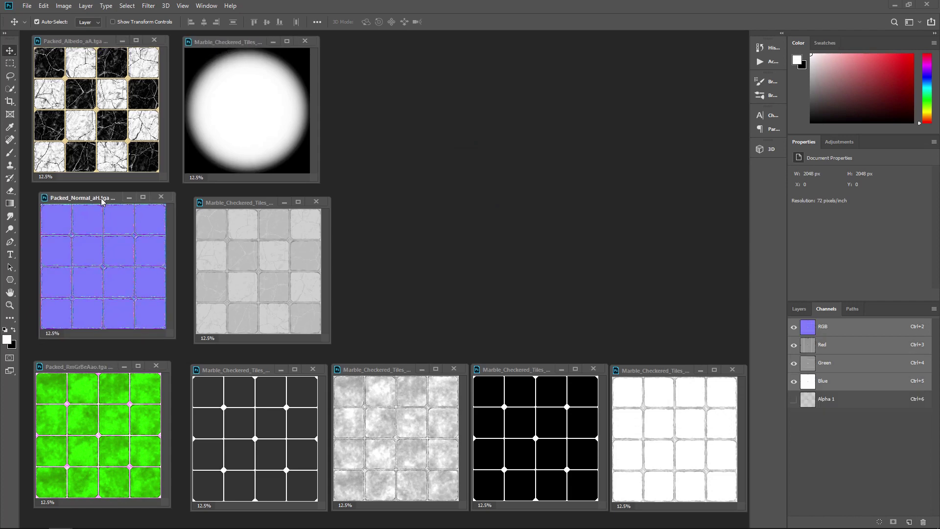
{"action": "left_click_drag", "start_coordinate": [248, 202], "coordinate": [243, 200]}
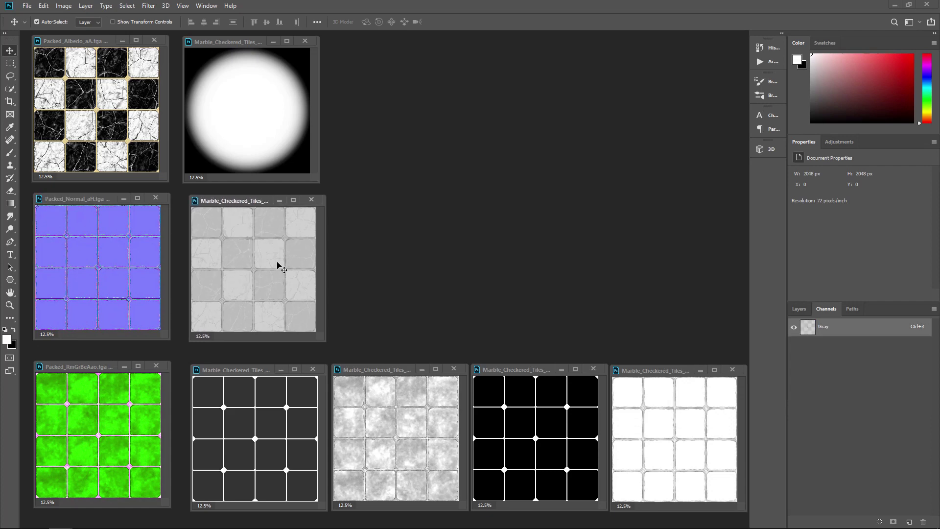
{"action": "left_click_drag", "start_coordinate": [245, 201], "coordinate": [243, 200]}
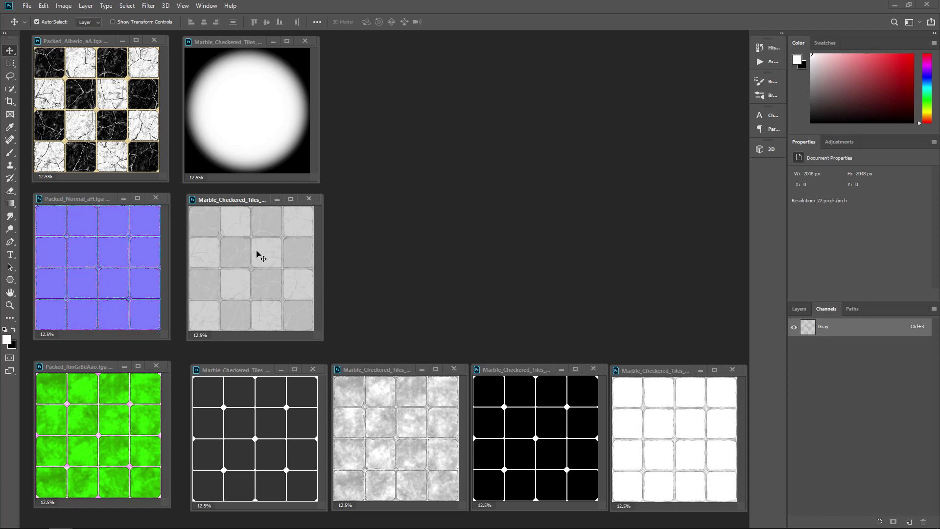
Examine the Packed_RmGrBeAao document and its four source maps: metallic, roughness, emission and ambient occlusion
{"action": "left_click_drag", "start_coordinate": [99, 371], "coordinate": [101, 368]}
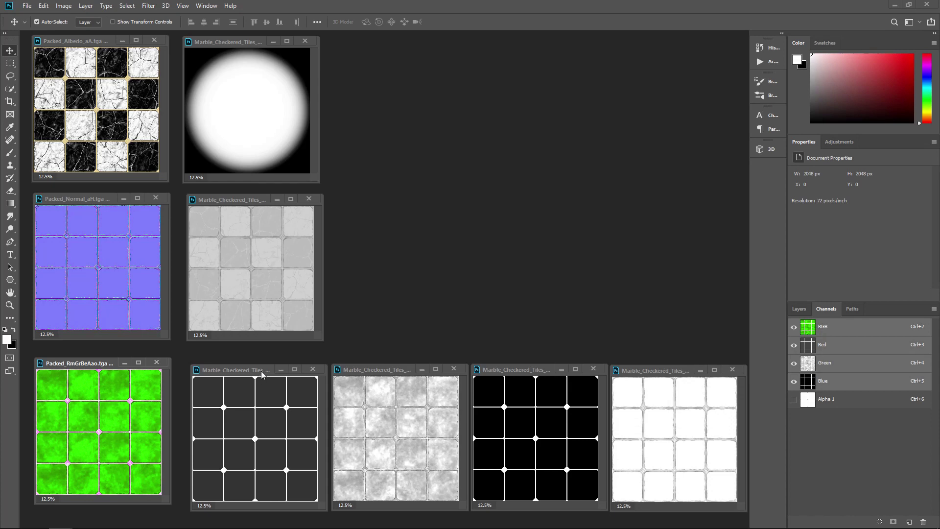
{"action": "left_click_drag", "start_coordinate": [260, 372], "coordinate": [256, 369]}
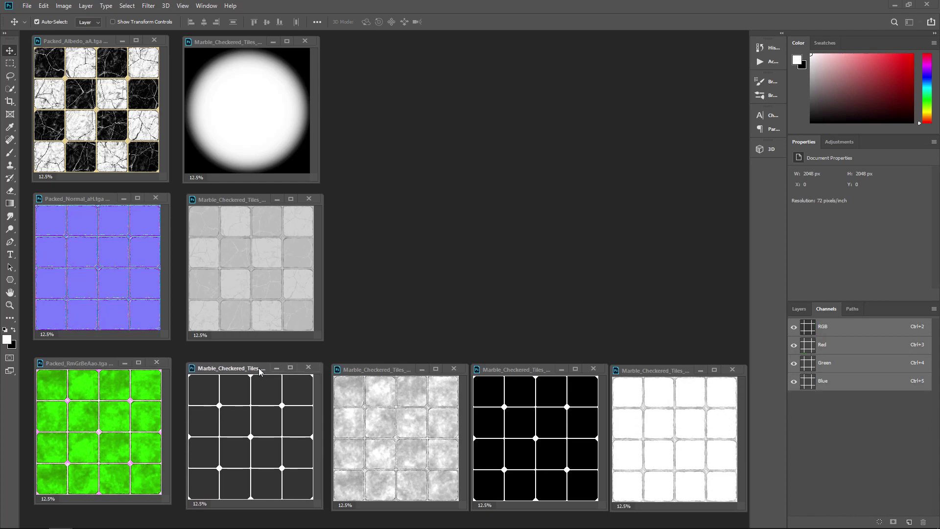
{"action": "left_click", "coordinate": [400, 371]}
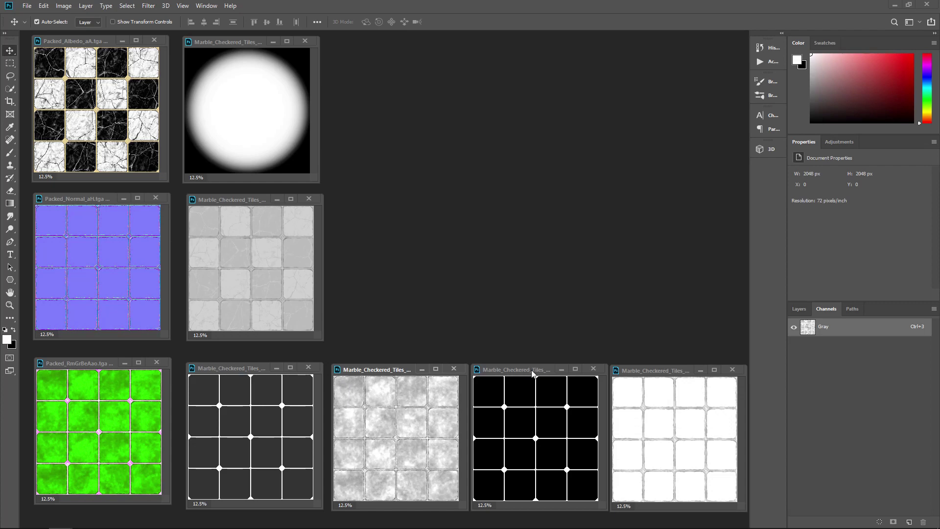
{"action": "left_click", "coordinate": [531, 372]}
{"action": "left_click", "coordinate": [671, 372]}
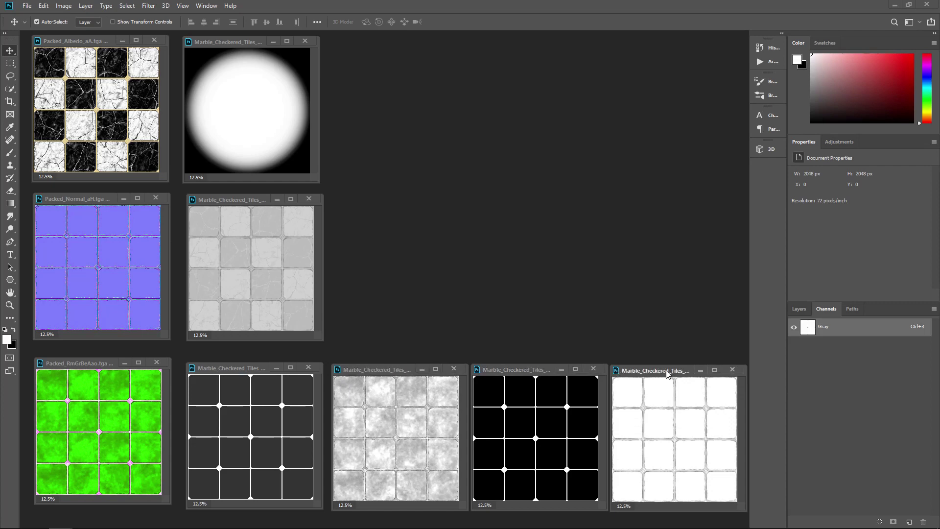
{"action": "left_click_drag", "start_coordinate": [670, 372], "coordinate": [675, 372]}
Review the channel lists of the packed mask, albedo and normal documents, including the Alpha 1 channels of the albedo and normal textures
{"action": "mouse_move", "coordinate": [92, 366]}
{"action": "left_mouse_down"}
{"action": "mouse_move", "coordinate": [101, 373]}
{"action": "mouse_move", "coordinate": [90, 371]}
{"action": "left_mouse_up"}
{"action": "left_click_drag", "start_coordinate": [86, 43], "coordinate": [88, 45]}
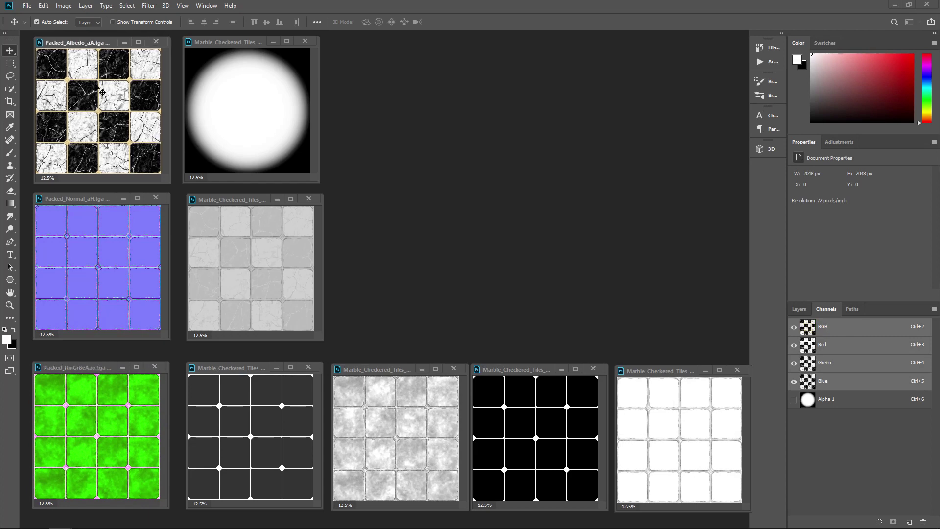
{"action": "left_click_drag", "start_coordinate": [97, 194], "coordinate": [97, 194]}
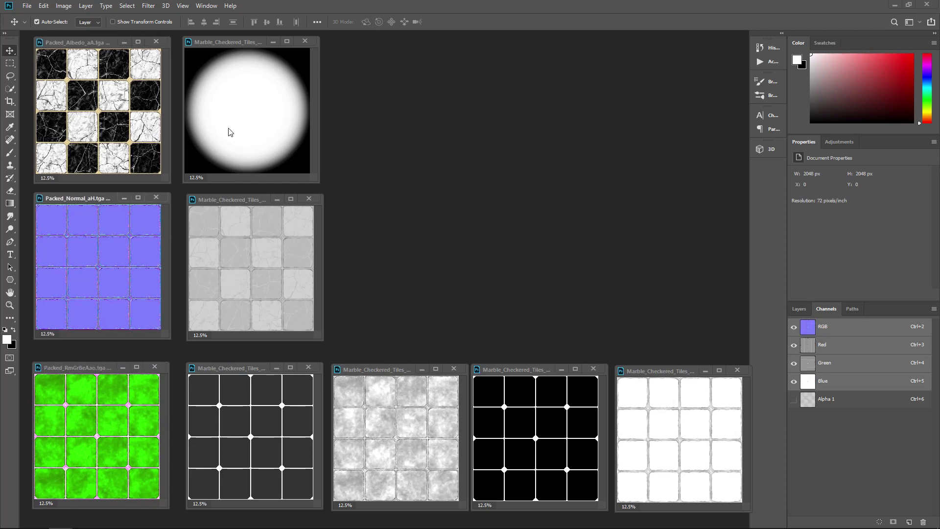
{"action": "left_click_drag", "start_coordinate": [96, 44], "coordinate": [95, 44]}
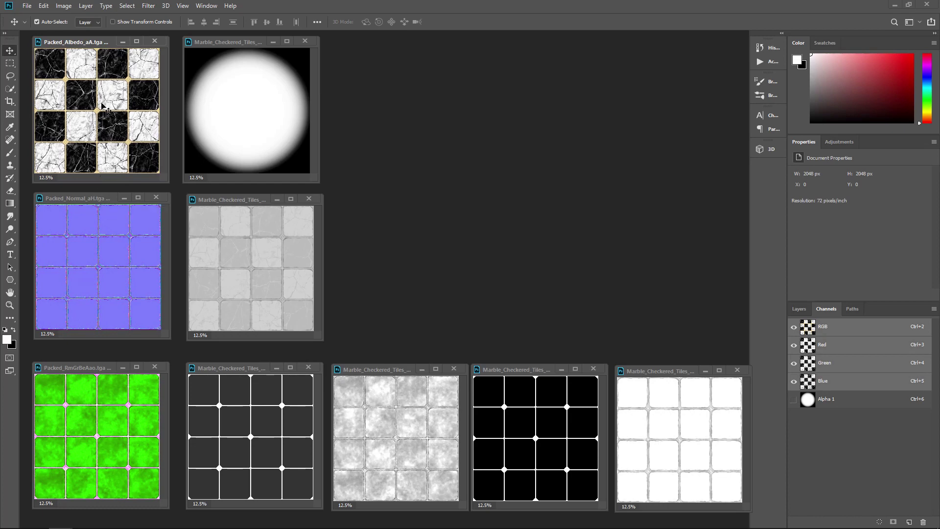
{"action": "scroll", "coordinate": [109, 105], "scroll_direction": "up", "scroll_amount": 5, "text": "alt"}
{"action": "scroll", "coordinate": [94, 101], "scroll_direction": "down", "scroll_amount": 5, "text": "alt"}
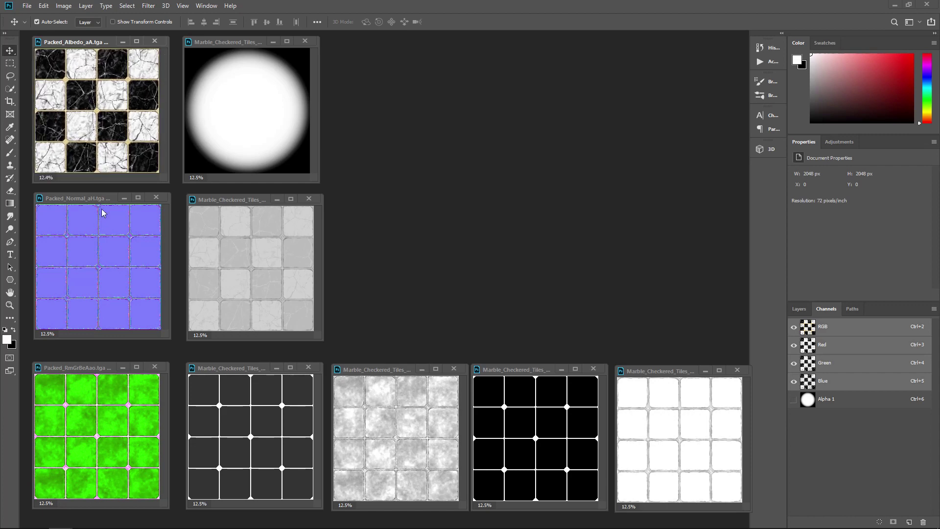
{"action": "left_click", "coordinate": [105, 237]}
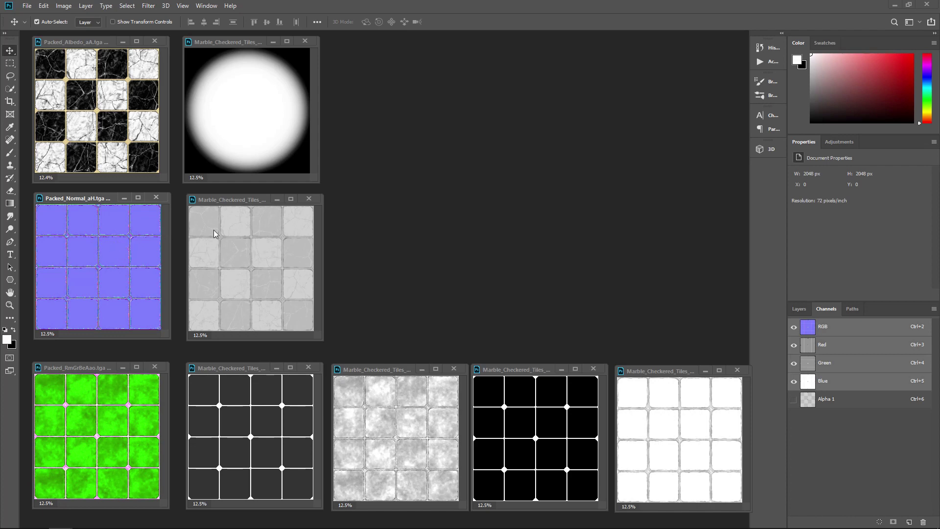
{"action": "left_click", "coordinate": [106, 117]}
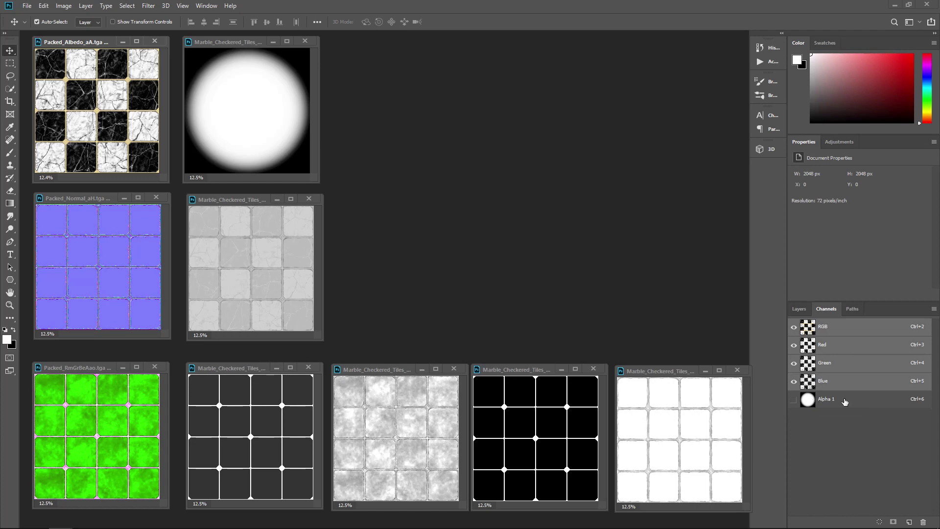
Revisit the packed mask's metallic, roughness and emission source maps, returning to the Packed_RmGrBeAao document
{"action": "left_click", "coordinate": [93, 373]}
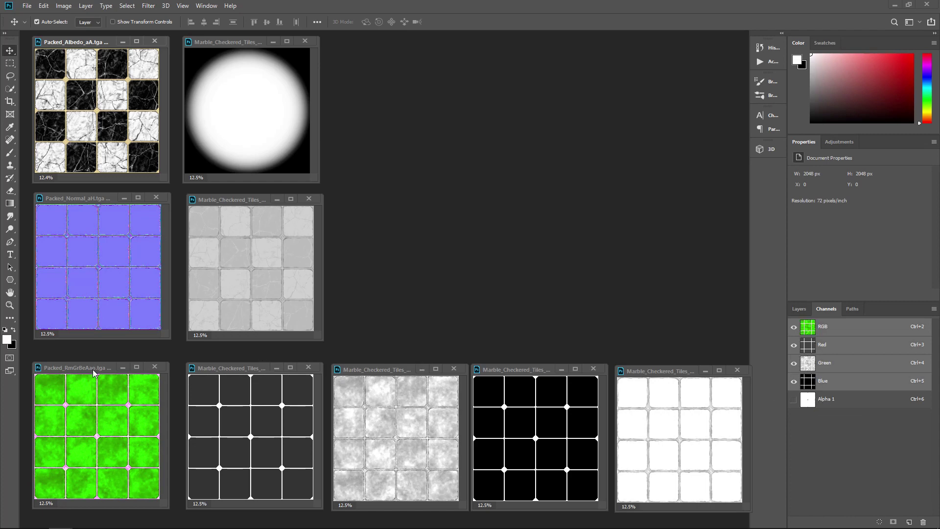
{"action": "left_click_drag", "start_coordinate": [240, 371], "coordinate": [238, 371]}
{"action": "left_click_drag", "start_coordinate": [371, 371], "coordinate": [367, 370]}
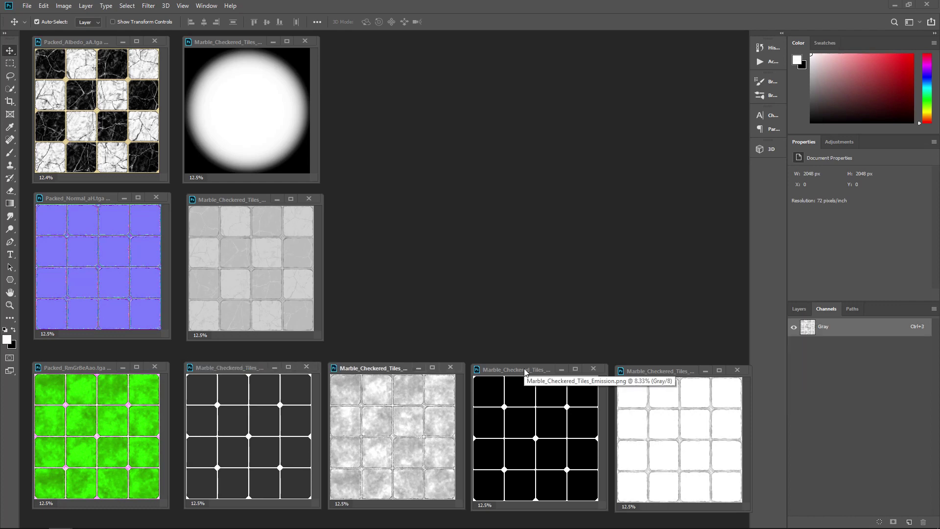
{"action": "left_click_drag", "start_coordinate": [98, 367], "coordinate": [100, 364]}
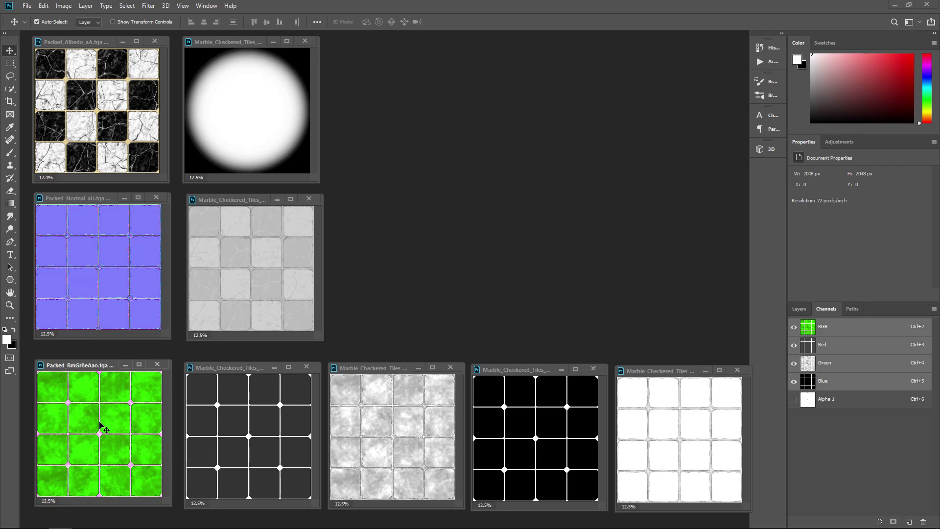
View the Red, Green, Blue and Alpha 1 channels of Packed_RmGrBeAao individually, restore its RGB composite and revisit the height map
{"action": "left_click", "coordinate": [836, 348]}
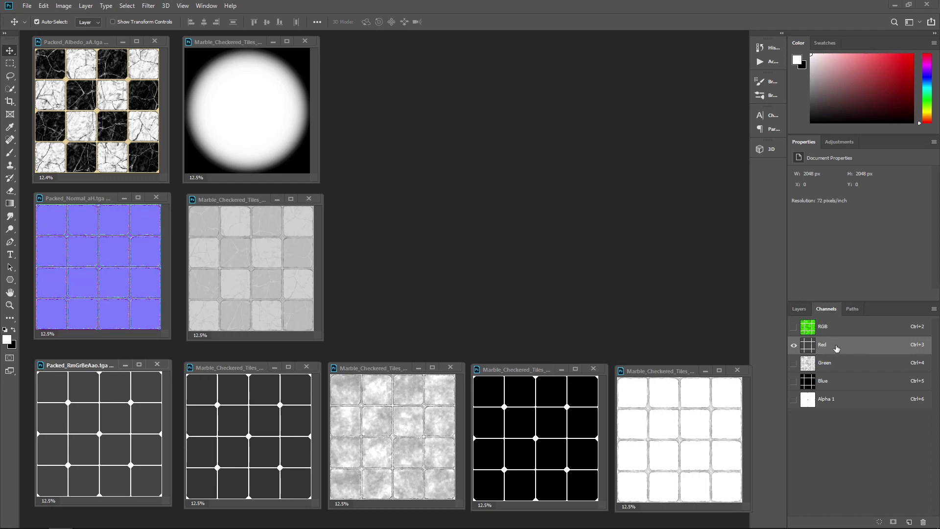
{"action": "left_click", "coordinate": [837, 368]}
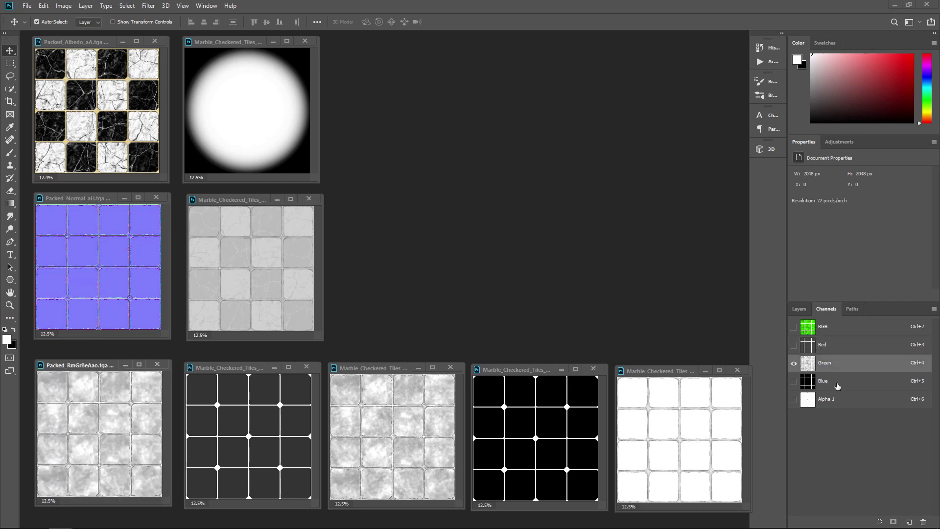
{"action": "left_click", "coordinate": [838, 386]}
{"action": "left_click", "coordinate": [837, 400]}
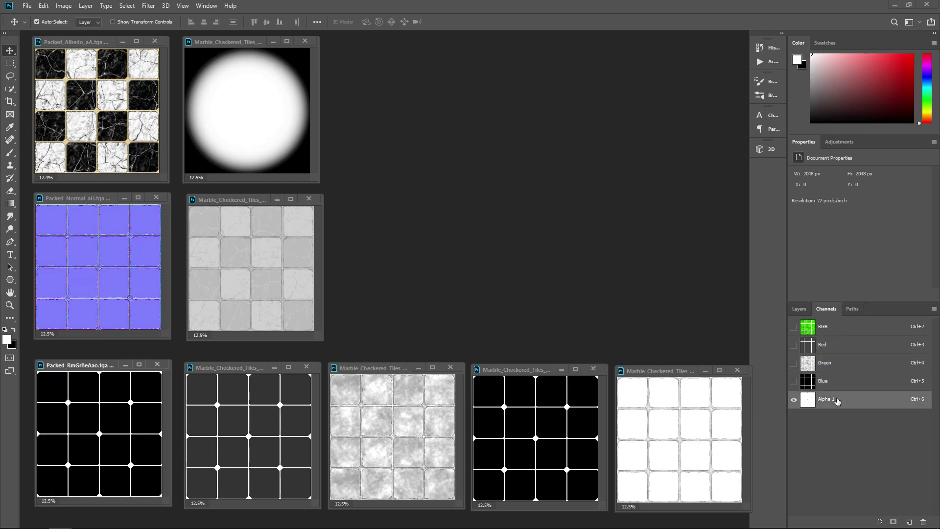
{"action": "left_click", "coordinate": [843, 345]}
{"action": "left_click", "coordinate": [844, 327]}
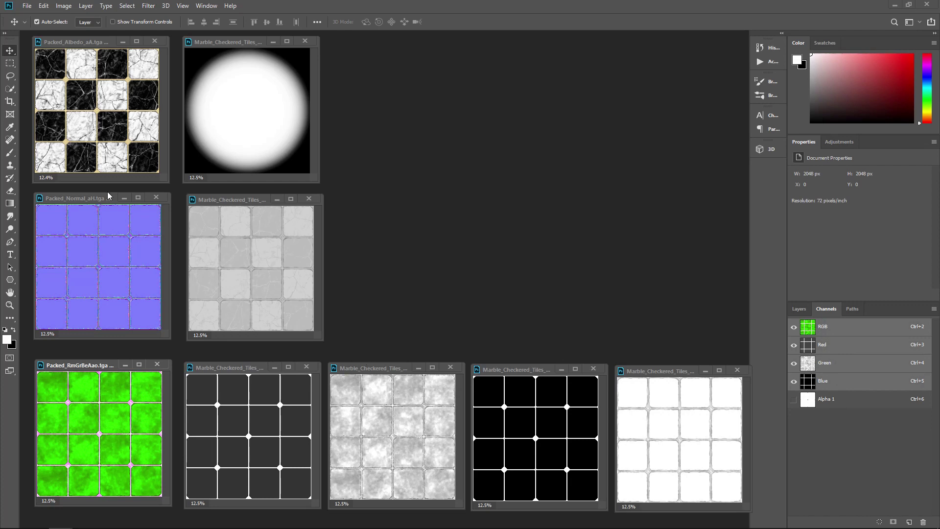
{"action": "left_click_drag", "start_coordinate": [251, 202], "coordinate": [248, 203]}
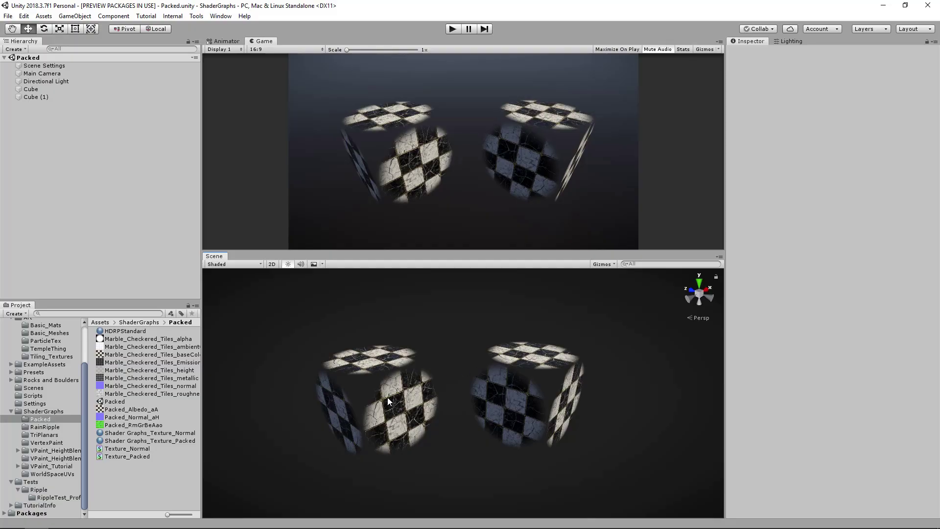
Switch to Unity and compare the texture slots of the first cube's Texture_Normal material with the second cube's Texture_Packed material
{"action": "left_click", "coordinate": [388, 402]}
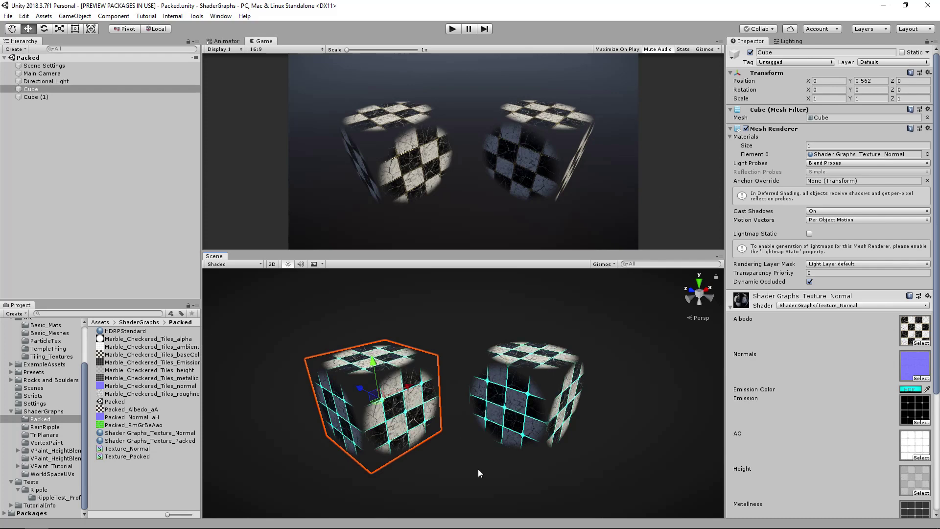
{"action": "left_click", "coordinate": [478, 468]}
{"action": "left_click", "coordinate": [411, 406]}
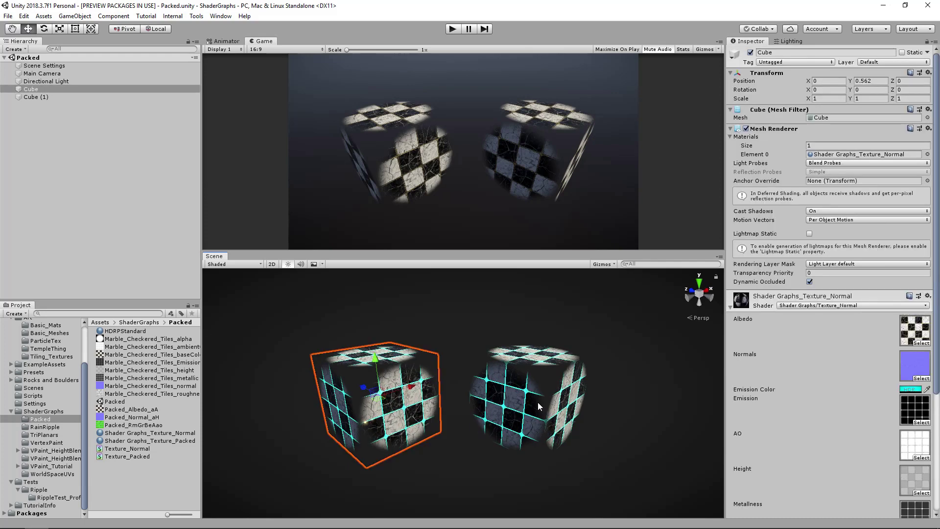
{"action": "scroll", "coordinate": [818, 395], "scroll_direction": "down", "scroll_amount": 5}
{"action": "scroll", "coordinate": [578, 397], "scroll_direction": "up", "scroll_amount": 3}
{"action": "scroll", "coordinate": [571, 391], "scroll_direction": "down", "scroll_amount": 2}
{"action": "left_click", "coordinate": [573, 391]}
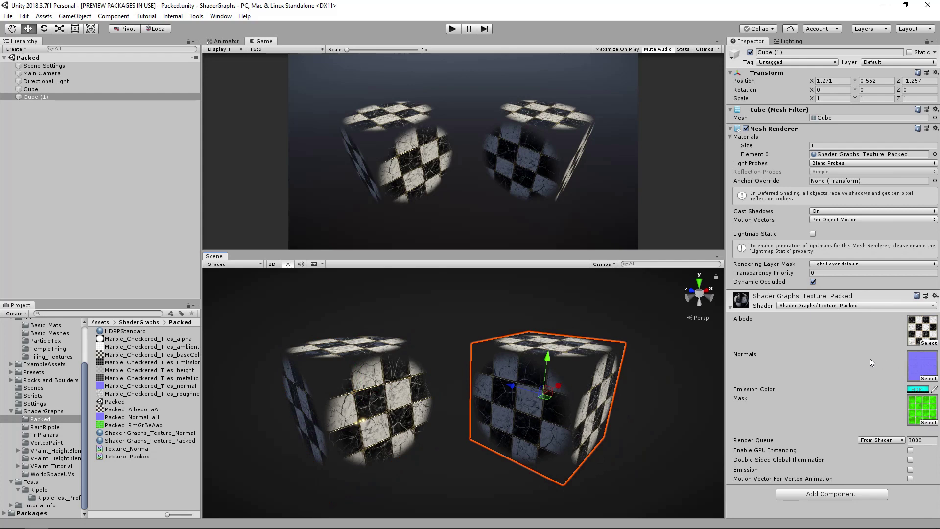
Open the Texture_Normal shader graph, shorten its window to uncover the cubes in the scene, and look over the lower texture nodes
{"action": "double_click", "coordinate": [137, 450]}
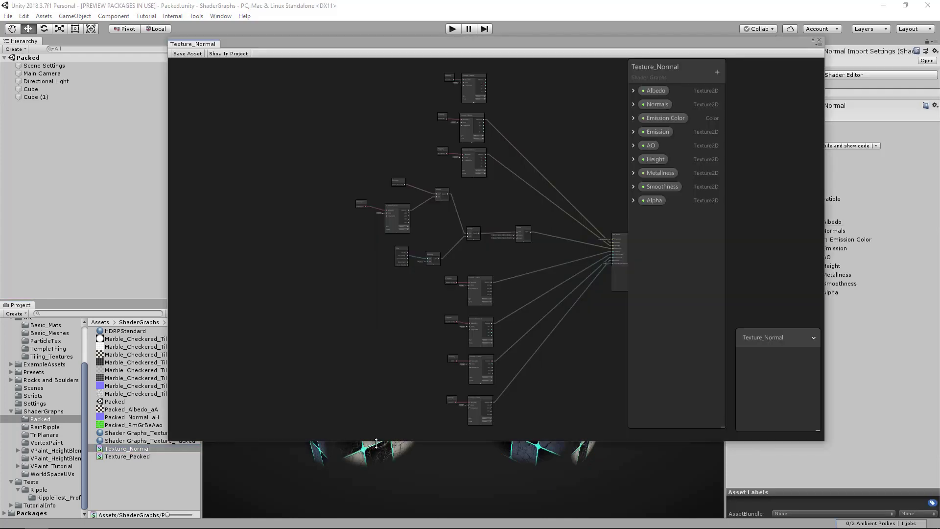
{"action": "left_click_drag", "start_coordinate": [376, 443], "coordinate": [356, 413]}
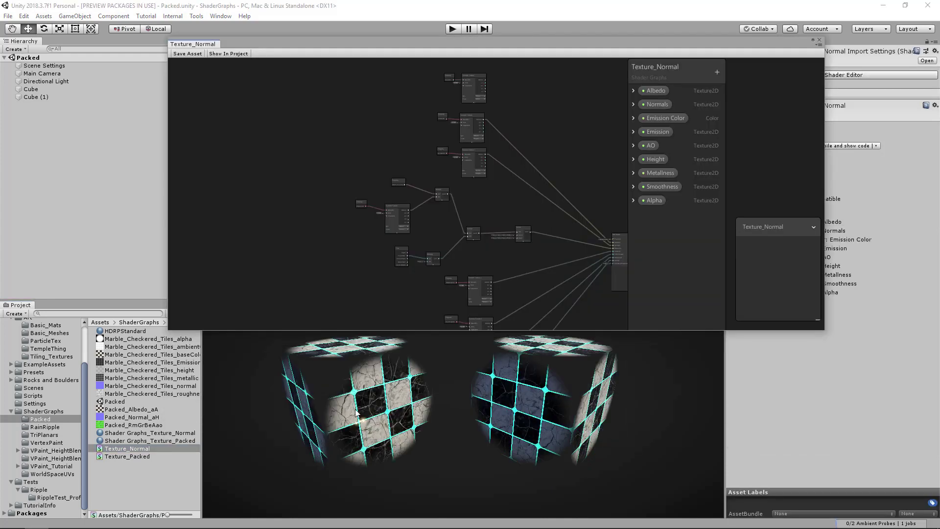
{"action": "middle_click_drag", "start_coordinate": [470, 286], "coordinate": [486, 139]}
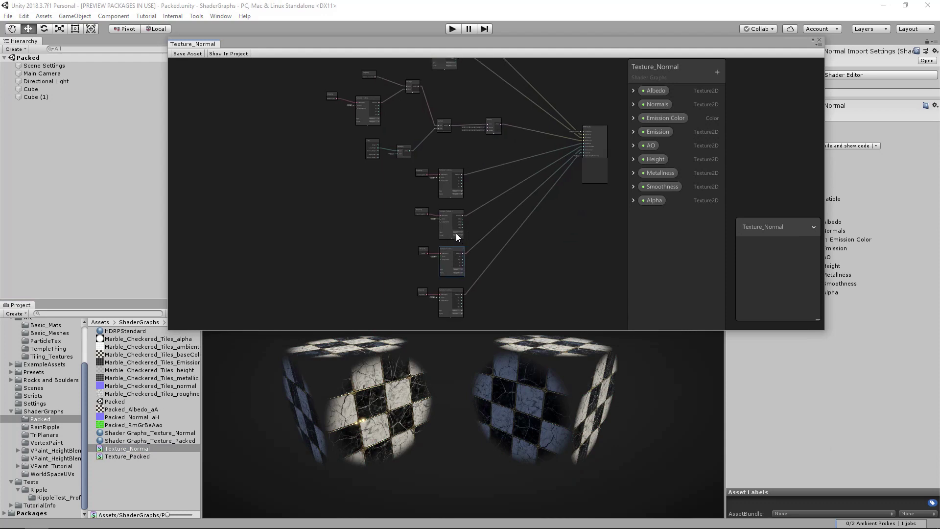
{"action": "scroll", "coordinate": [449, 191], "scroll_direction": "up", "scroll_amount": 3}
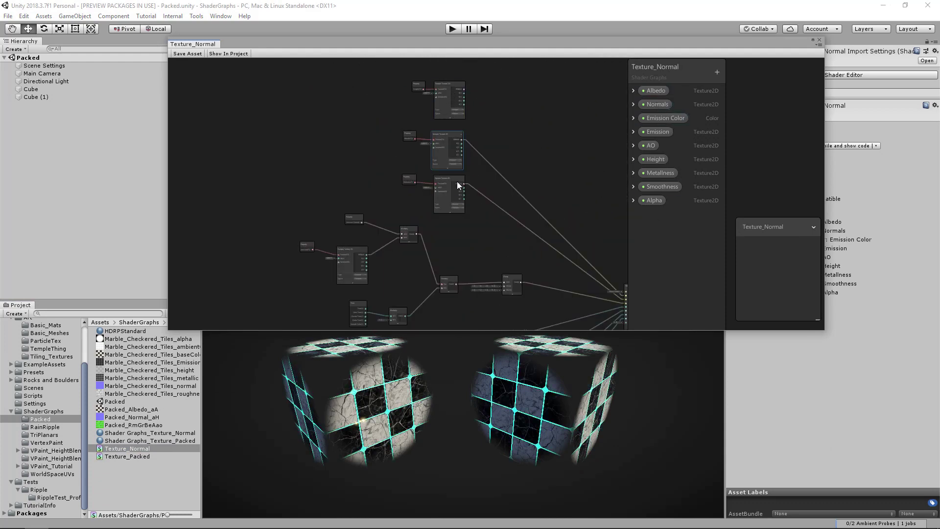
Inspect the Height property and its Sample Texture 2D node in the Texture_Normal graph, leaving both deselected
{"action": "middle_click_drag", "start_coordinate": [449, 172], "coordinate": [462, 325]}
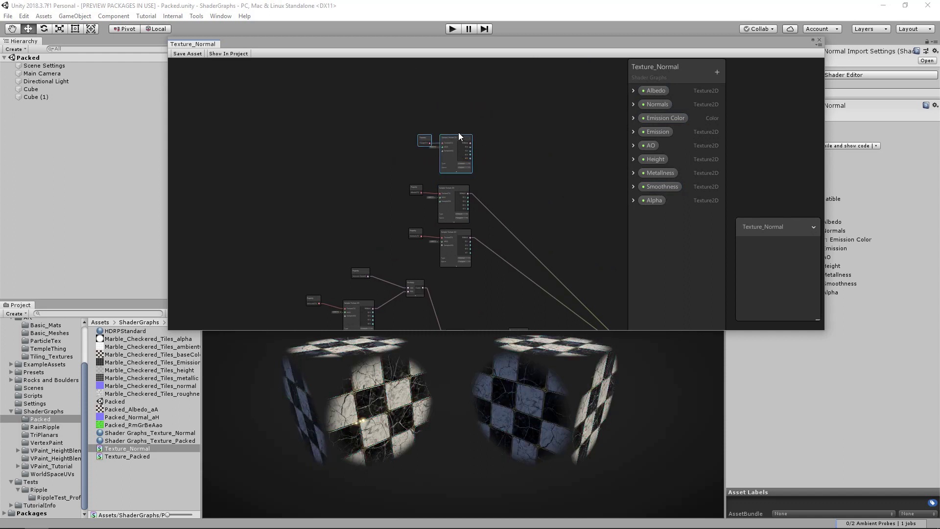
{"action": "scroll", "coordinate": [462, 136], "scroll_direction": "up", "scroll_amount": 5}
{"action": "left_click", "coordinate": [414, 152]}
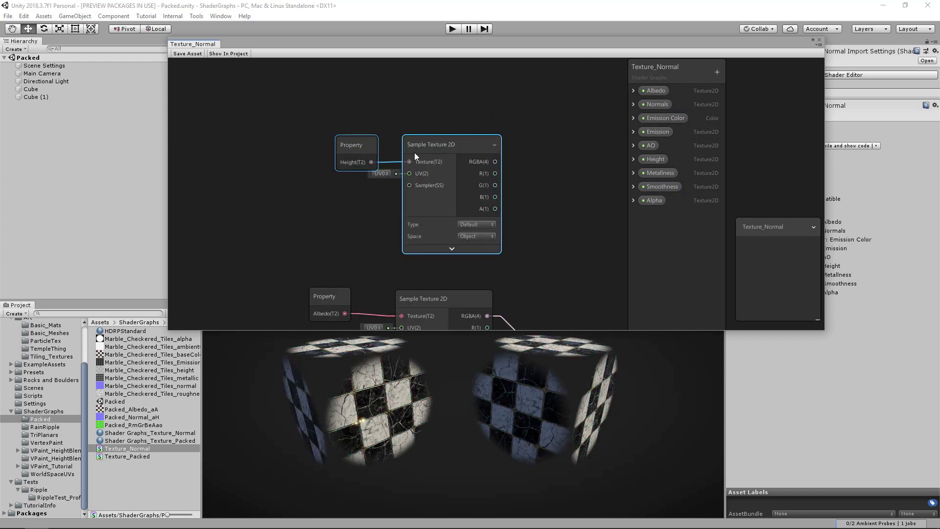
{"action": "left_click", "coordinate": [337, 147]}
{"action": "left_click", "coordinate": [318, 200]}
{"action": "scroll", "coordinate": [338, 196], "scroll_direction": "down", "scroll_amount": 3}
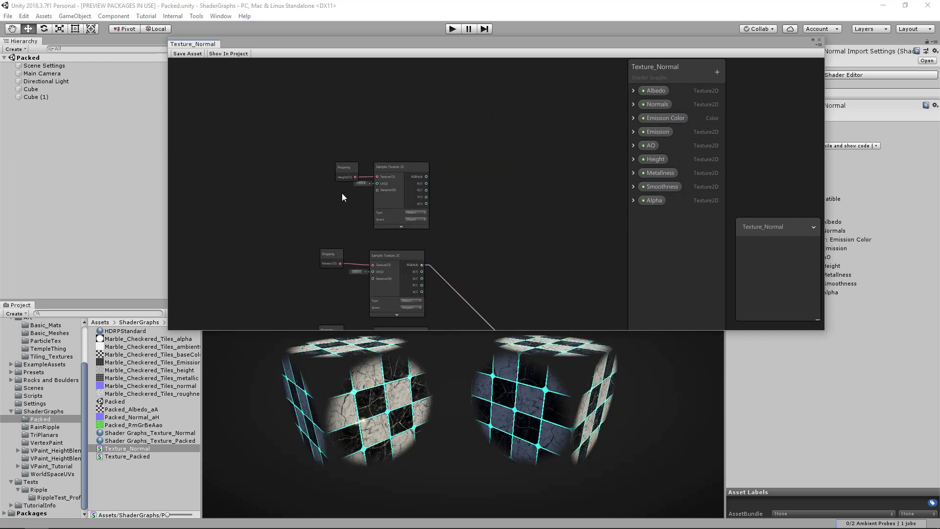
Locate the emission section of the Texture_Normal graph and select its property, texture sample, Time and Multiply nodes
{"action": "scroll", "coordinate": [434, 202], "scroll_direction": "down", "scroll_amount": 2}
{"action": "middle_click_drag", "start_coordinate": [433, 202], "coordinate": [429, 145]}
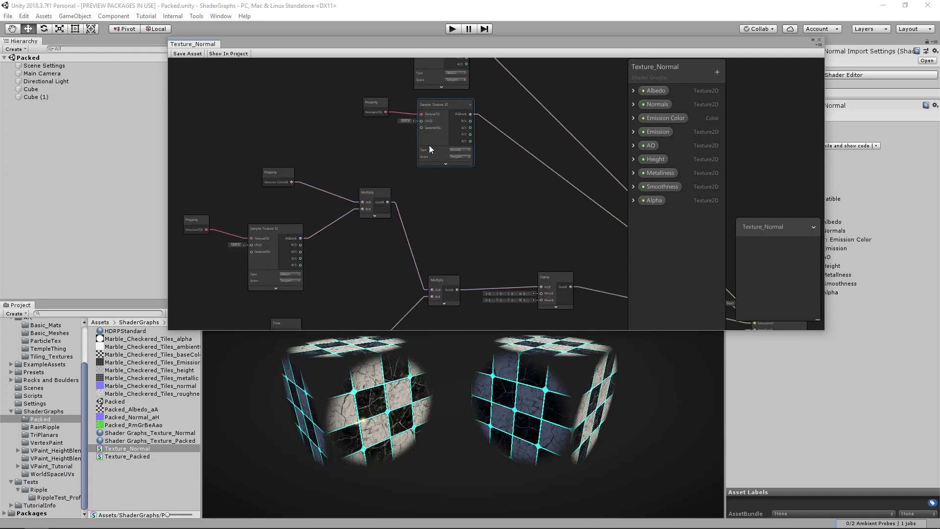
{"action": "scroll", "coordinate": [444, 219], "scroll_direction": "down", "scroll_amount": 1}
{"action": "middle_click_drag", "start_coordinate": [444, 219], "coordinate": [436, 194]}
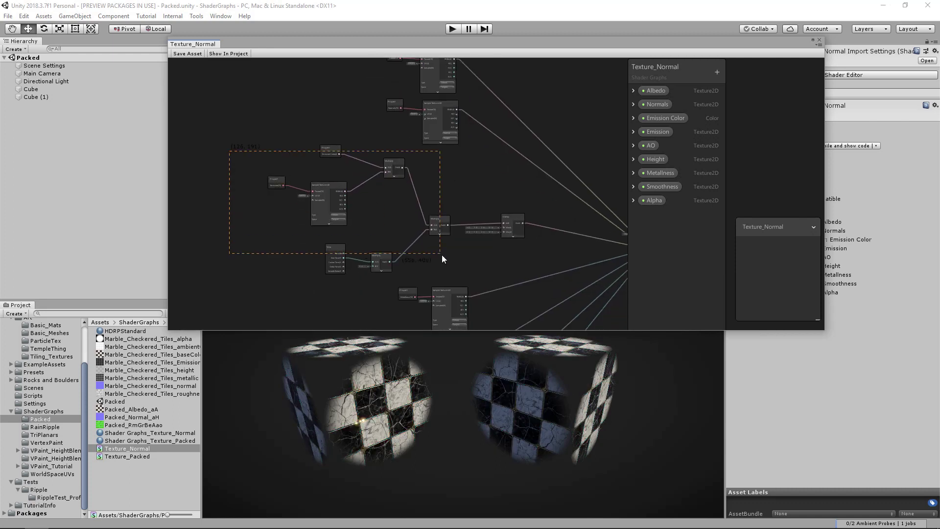
{"action": "left_click_drag", "start_coordinate": [441, 255], "coordinate": [444, 260]}
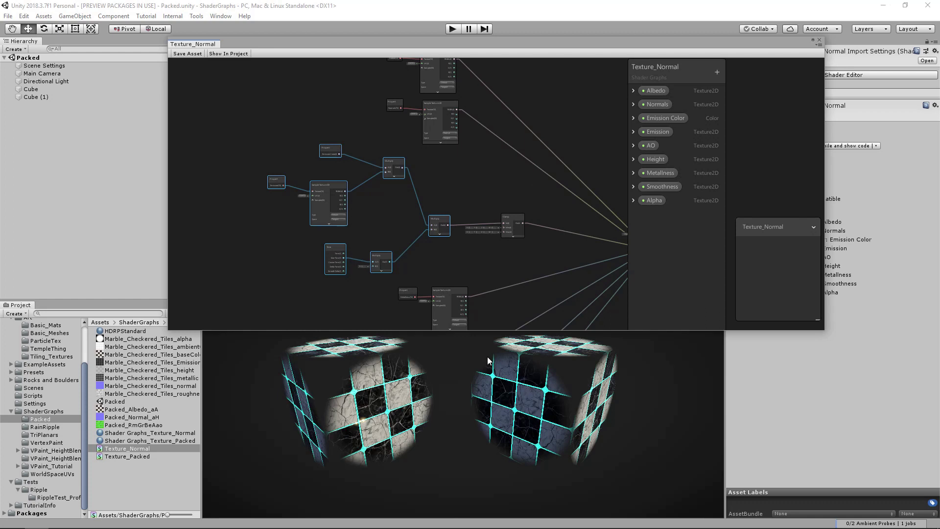
Deselect the emission nodes and examine the remaining texture property and sample nodes feeding the master node of the Texture_Normal graph
{"action": "left_click", "coordinate": [466, 187]}
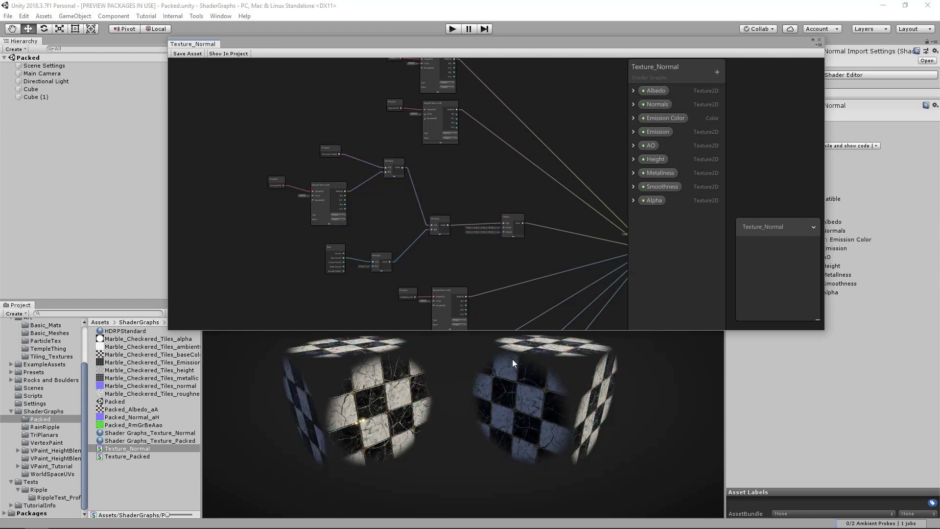
{"action": "middle_click_drag", "start_coordinate": [486, 245], "coordinate": [485, 210]}
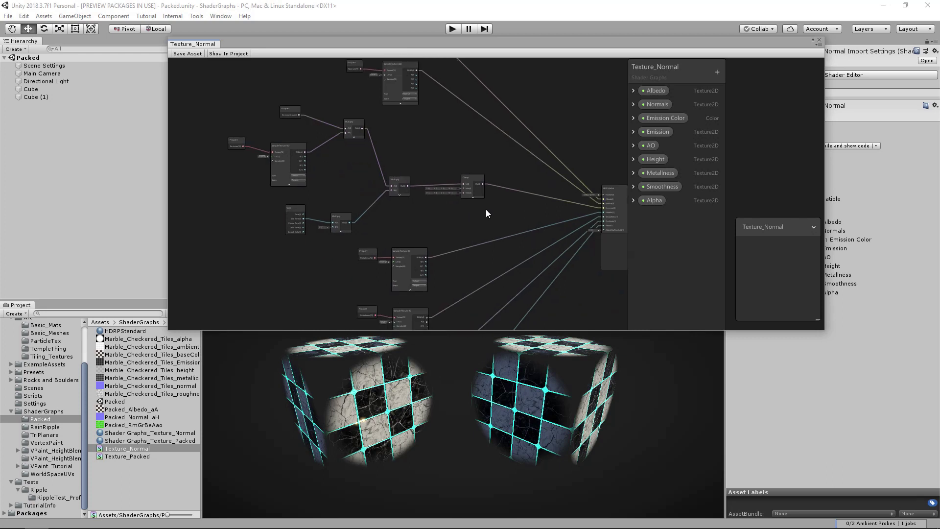
{"action": "scroll", "coordinate": [485, 263], "scroll_direction": "down", "scroll_amount": 3}
{"action": "middle_click_drag", "start_coordinate": [486, 263], "coordinate": [460, 218]}
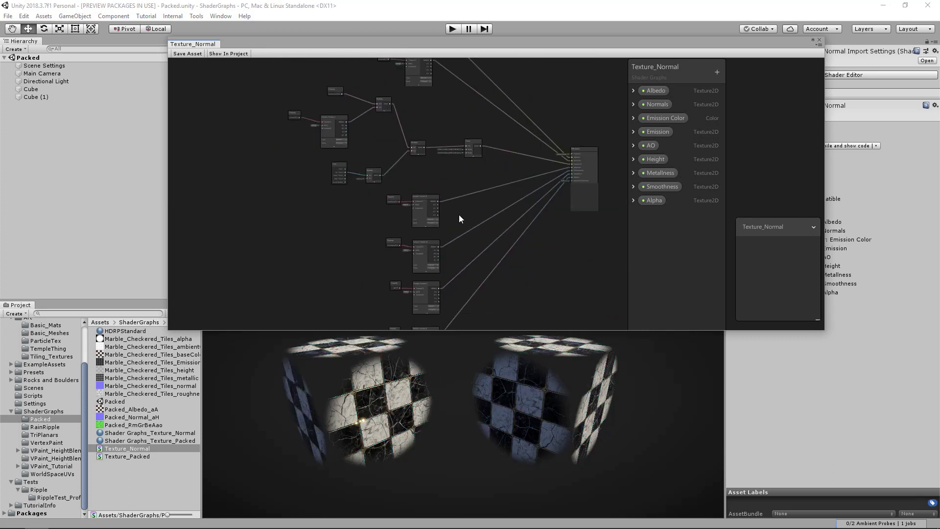
{"action": "scroll", "coordinate": [459, 219], "scroll_direction": "down", "scroll_amount": 2}
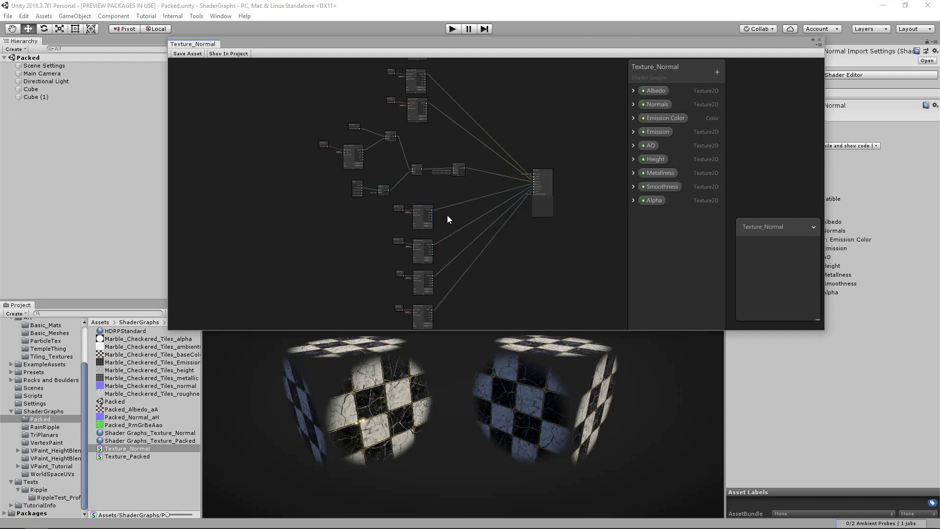
{"action": "scroll", "coordinate": [448, 216], "scroll_direction": "up", "scroll_amount": 3}
{"action": "scroll", "coordinate": [457, 236], "scroll_direction": "down", "scroll_amount": 3}
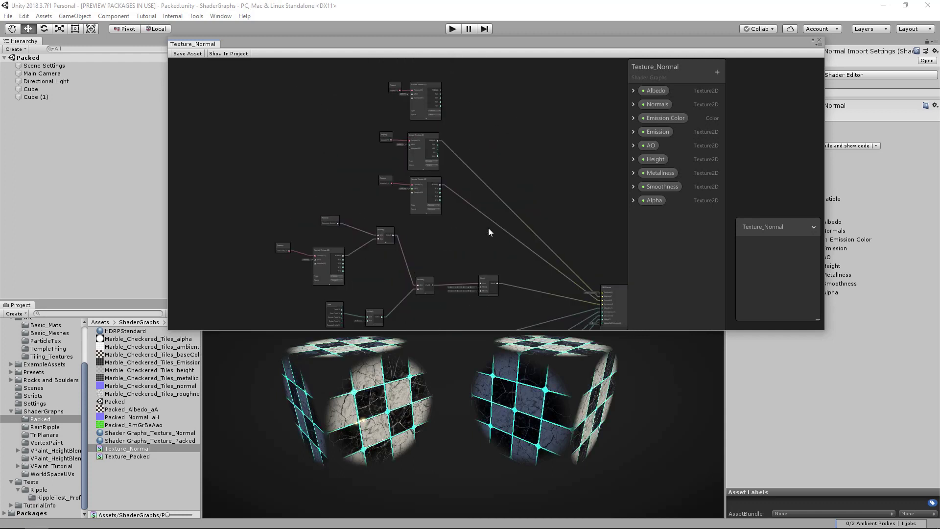
{"action": "scroll", "coordinate": [437, 152], "scroll_direction": "up", "scroll_amount": 3}
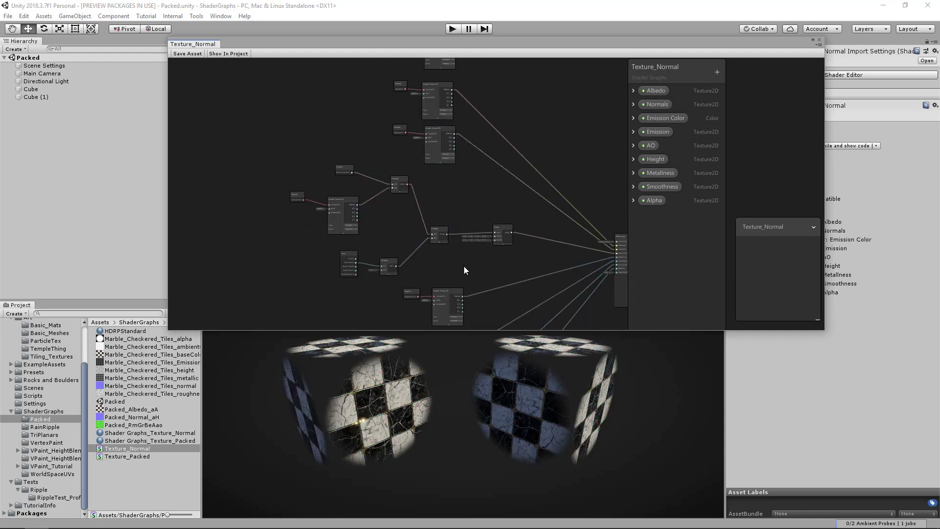
{"action": "middle_click_drag", "start_coordinate": [464, 266], "coordinate": [404, 165]}
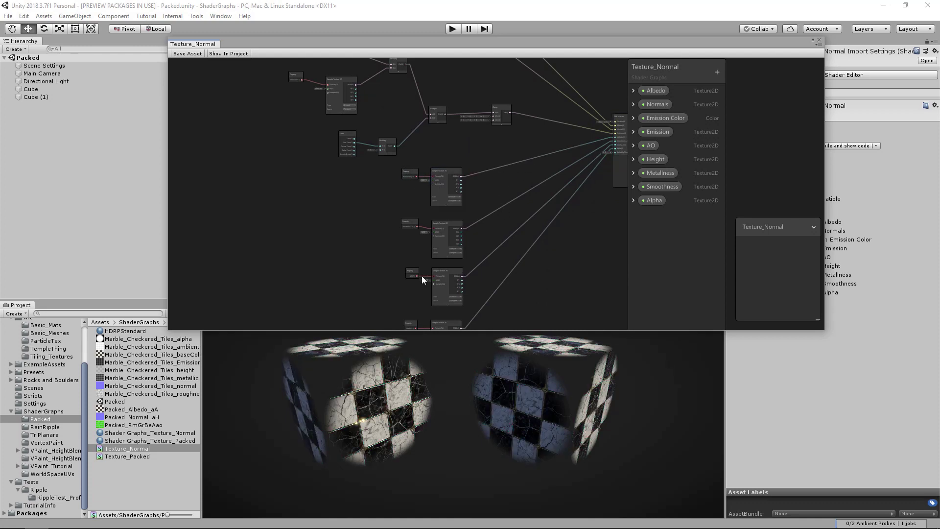
Close the Texture_Normal graph and open the Texture_Packed shader graph with its whole node network in view
{"action": "left_click", "coordinate": [820, 40]}
{"action": "double_click", "coordinate": [131, 455]}
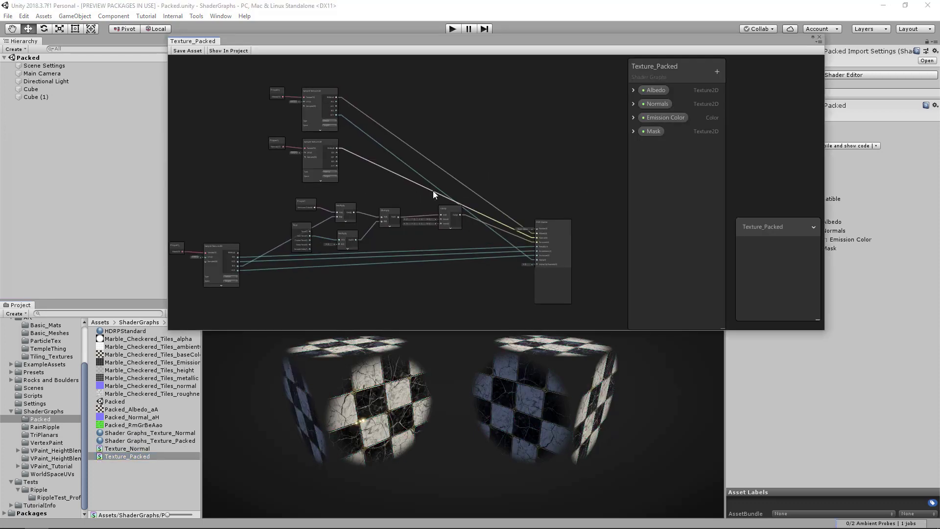
{"action": "middle_click_drag", "start_coordinate": [433, 191], "coordinate": [481, 190]}
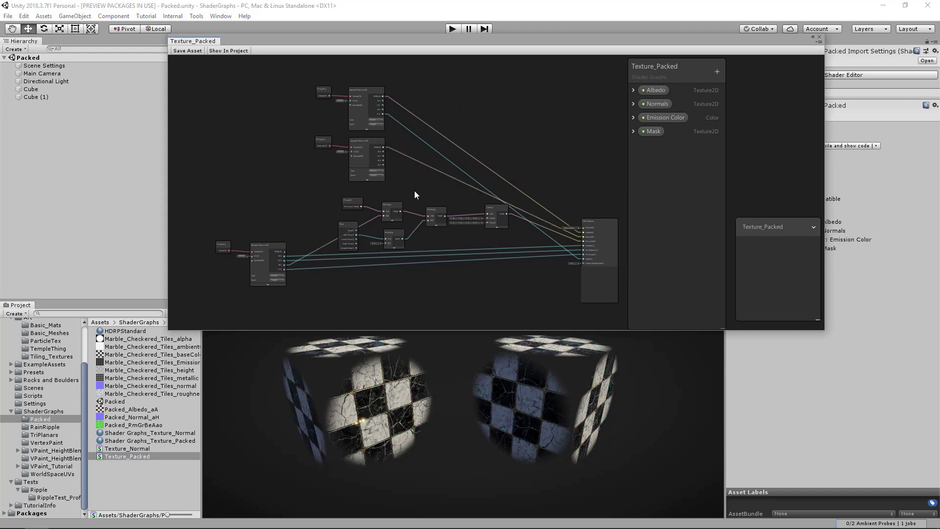
Select the second cube and shrink the Texture_Packed graph window to uncover the cube's material settings and the scene
{"action": "left_click", "coordinate": [542, 363]}
{"action": "left_click_drag", "start_coordinate": [826, 332], "coordinate": [714, 323]}
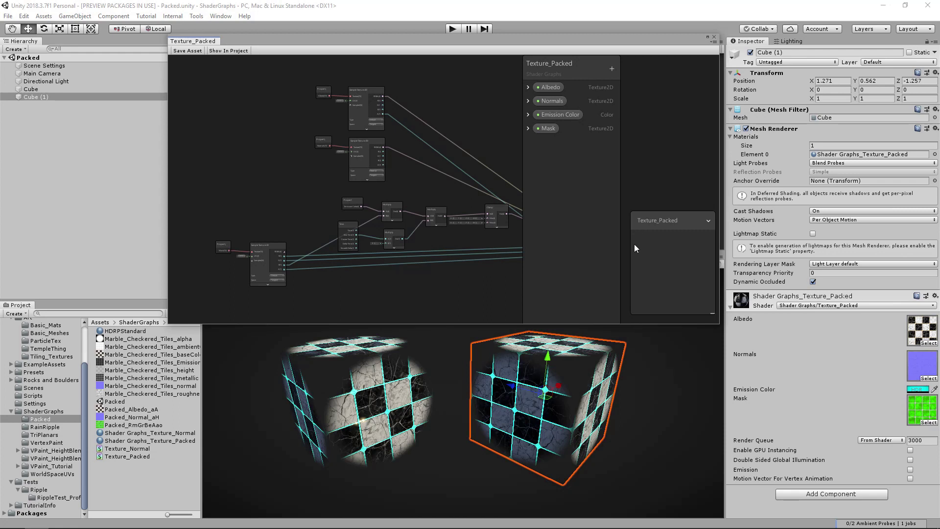
{"action": "left_click_drag", "start_coordinate": [718, 326], "coordinate": [722, 311]}
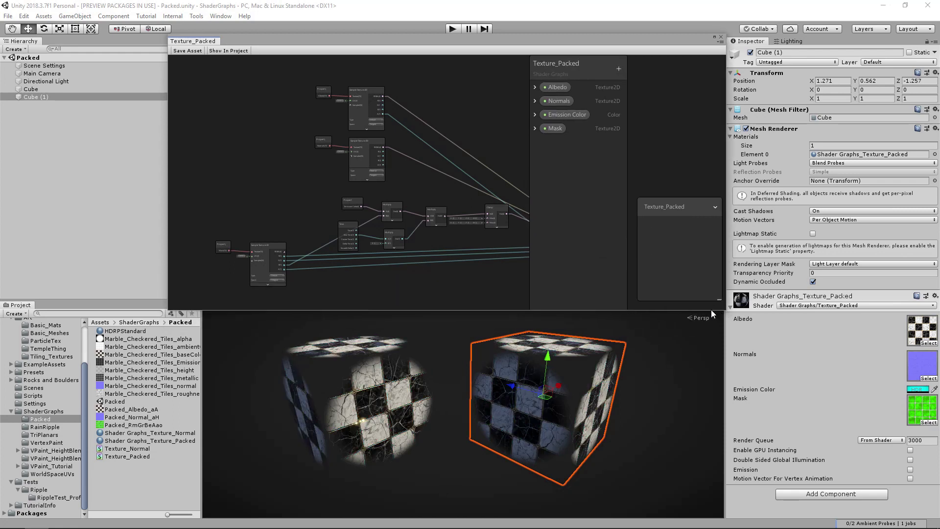
Preview the Packed_RmGrBeAao texture and rename the packed albedo texture to Packed_Albedo_Aa
{"action": "left_click", "coordinate": [150, 426]}
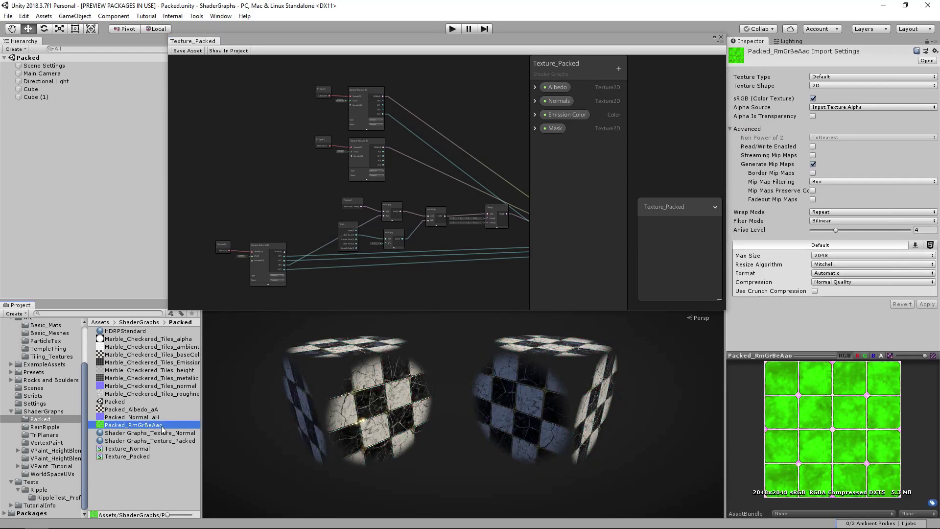
{"action": "left_click", "coordinate": [146, 410]}
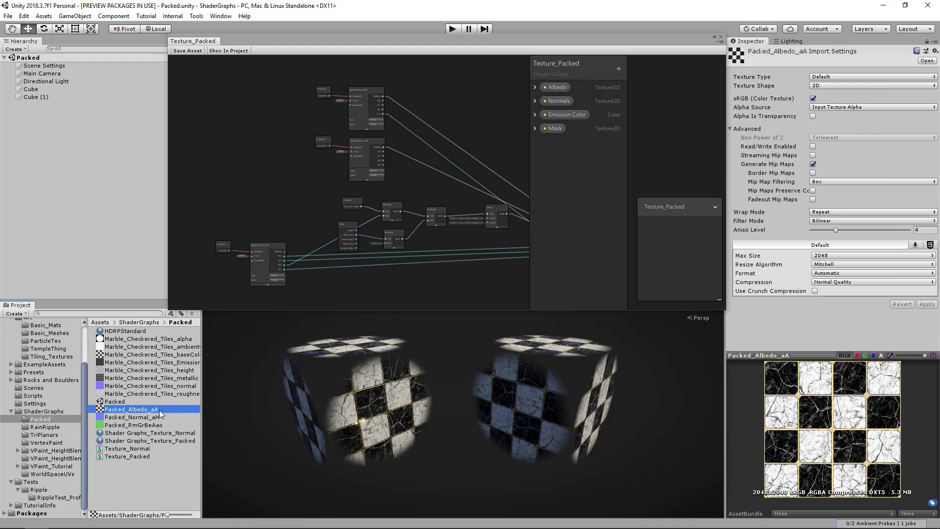
{"action": "left_click", "coordinate": [161, 414]}
{"action": "left_click", "coordinate": [169, 409]}
{"action": "key", "text": "BackSpace"}
{"action": "key", "text": "BackSpace"}
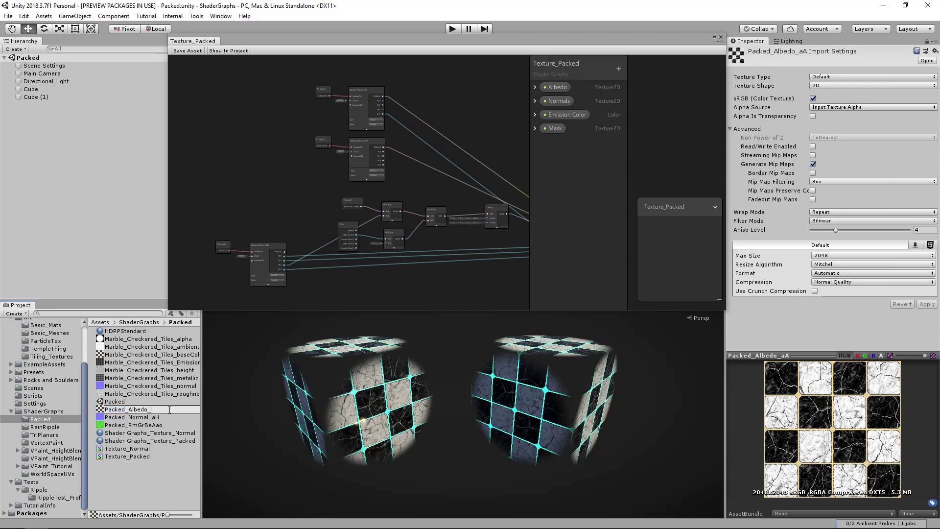
{"action": "type", "text": "Aa"}
{"action": "left_click", "coordinate": [156, 409]}
{"action": "key", "text": "Return"}
Rename the packed normal texture to Packed_Normal_Ah
{"action": "left_click", "coordinate": [157, 417]}
{"action": "left_click", "coordinate": [162, 417]}
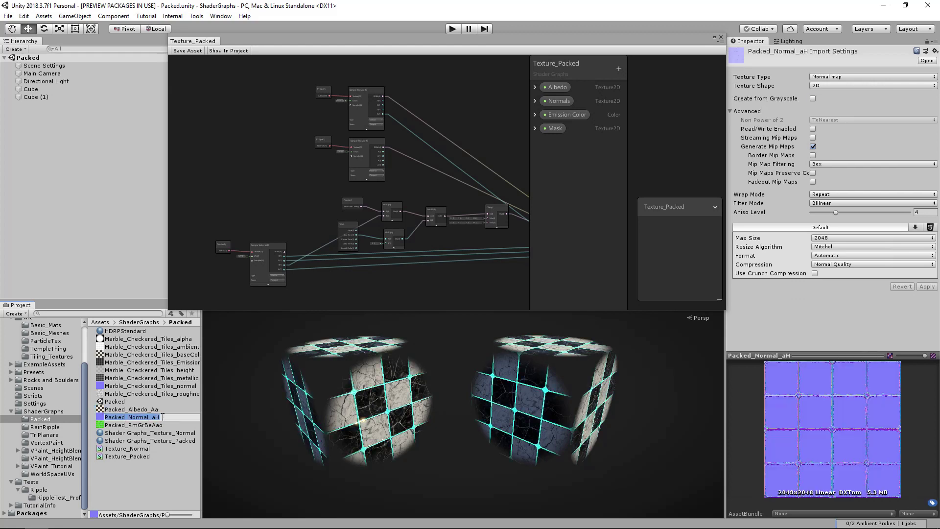
{"action": "left_click", "coordinate": [163, 417]}
{"action": "key", "text": "BackSpace"}
{"action": "key", "text": "BackSpace"}
{"action": "type", "text": "Ah"}
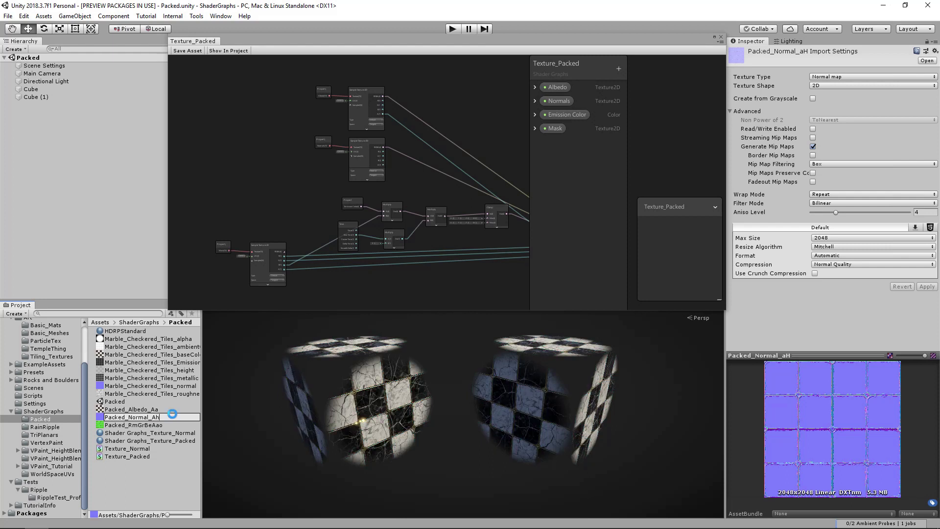
{"action": "key", "text": "Return"}
Inspect the Packed_RmGrBeAao texture and the Shader Graphs_Texture_Packed material, and clear the asset selection
{"action": "left_click", "coordinate": [136, 425]}
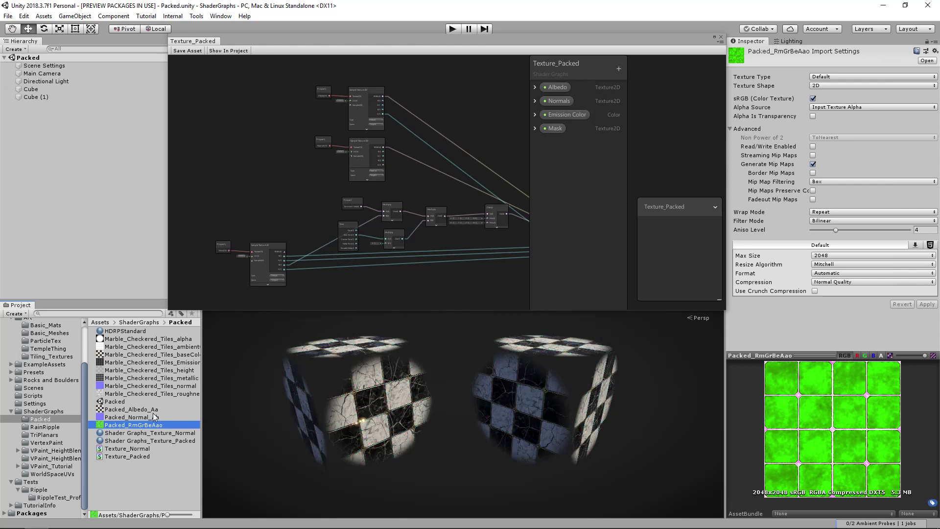
{"action": "left_click", "coordinate": [171, 440]}
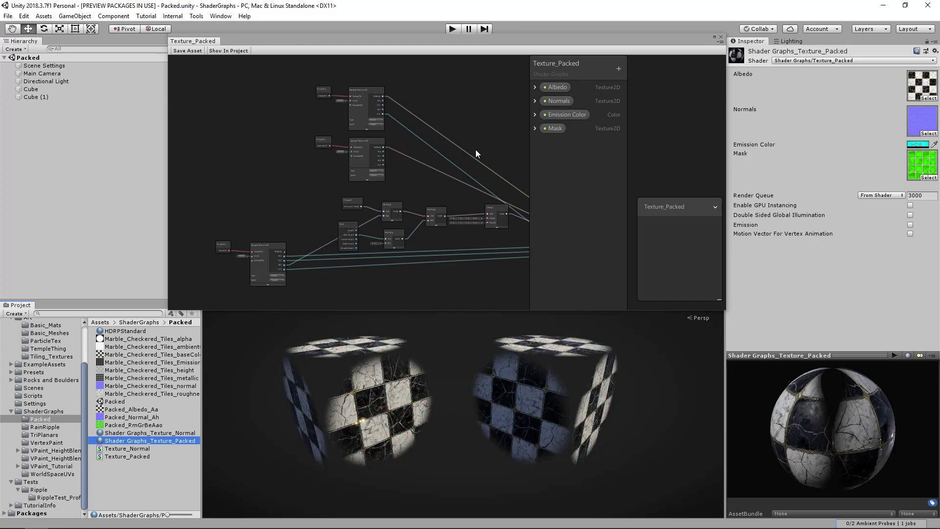
{"action": "left_click", "coordinate": [134, 470]}
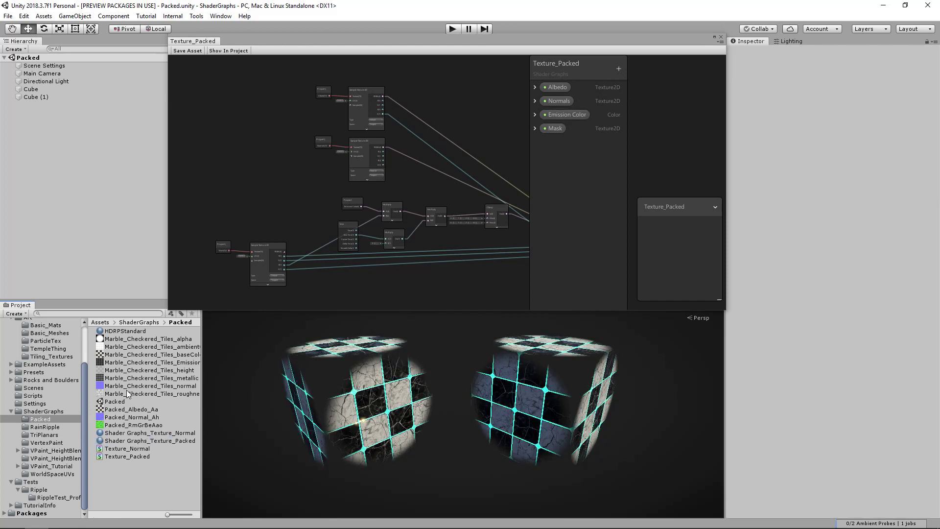
Select all eight Marble_Checkered_Tiles textures together, and preview them one by one from roughness up to alpha and back
{"action": "left_click", "coordinate": [130, 393]}
{"action": "left_click", "coordinate": [148, 340], "text": "shift"}
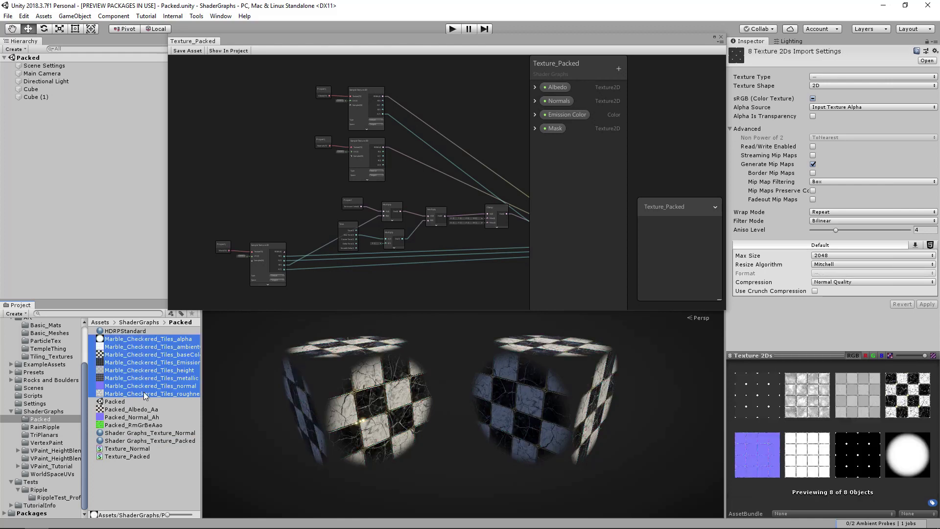
{"action": "key", "text": "Up"}
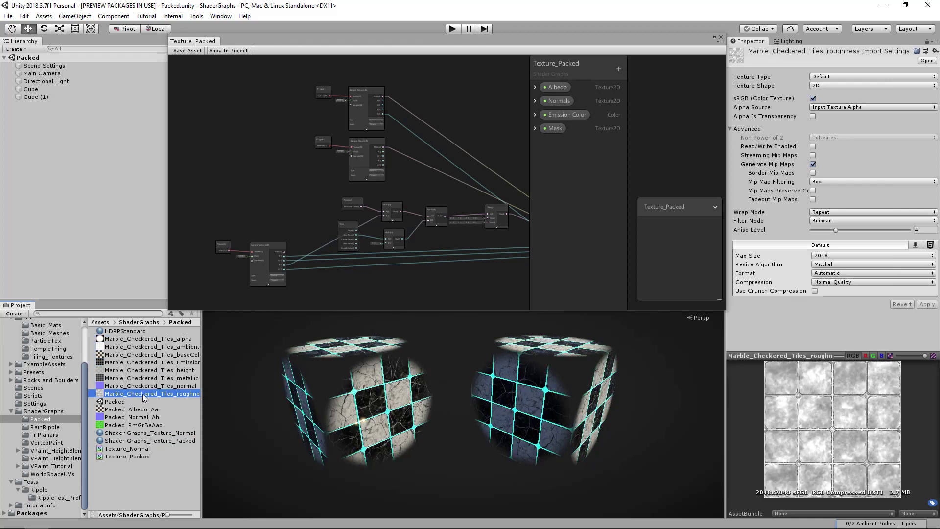
{"action": "key", "text": "Up"}
{"action": "key", "text": "Up"}
{"action": "key", "text": "Up"}
{"action": "key", "text": "Up"}
{"action": "key", "text": "Up"}
{"action": "key", "text": "Up"}
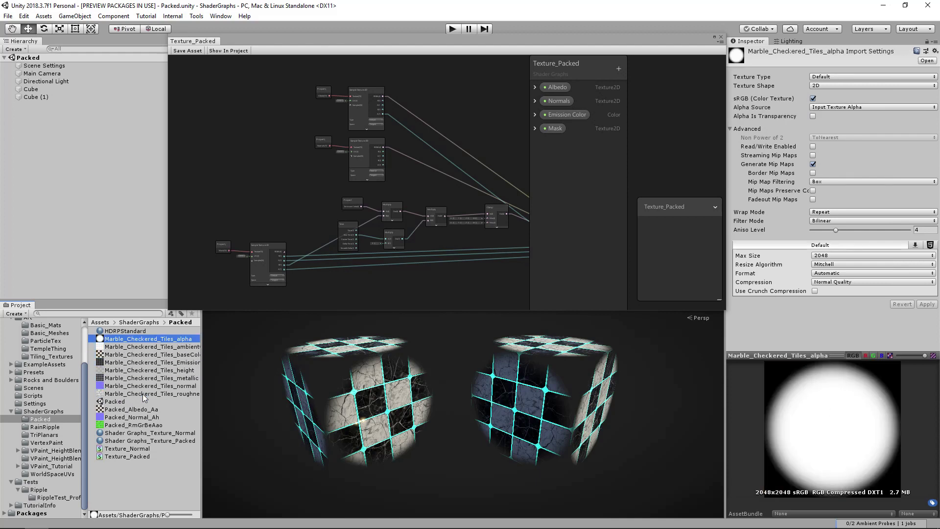
{"action": "key", "text": "Down"}
{"action": "key", "text": "Down"}
{"action": "key", "text": "Down"}
{"action": "key", "text": "Down"}
{"action": "key", "text": "Down"}
{"action": "key", "text": "Down"}
{"action": "key", "text": "Down"}
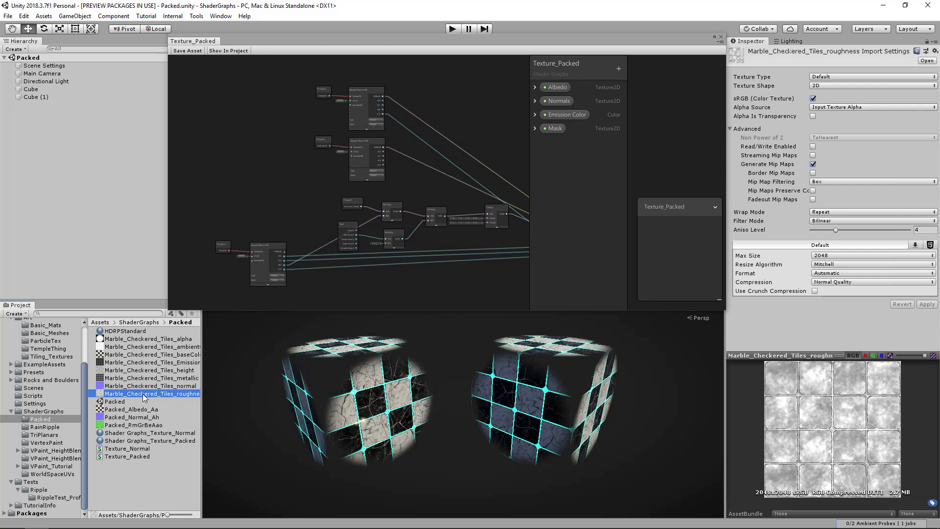
Check the file size in each individual Marble_Checkered_Tiles texture's preview once more, and clear the selection
{"action": "key", "text": "Up"}
{"action": "key", "text": "Up"}
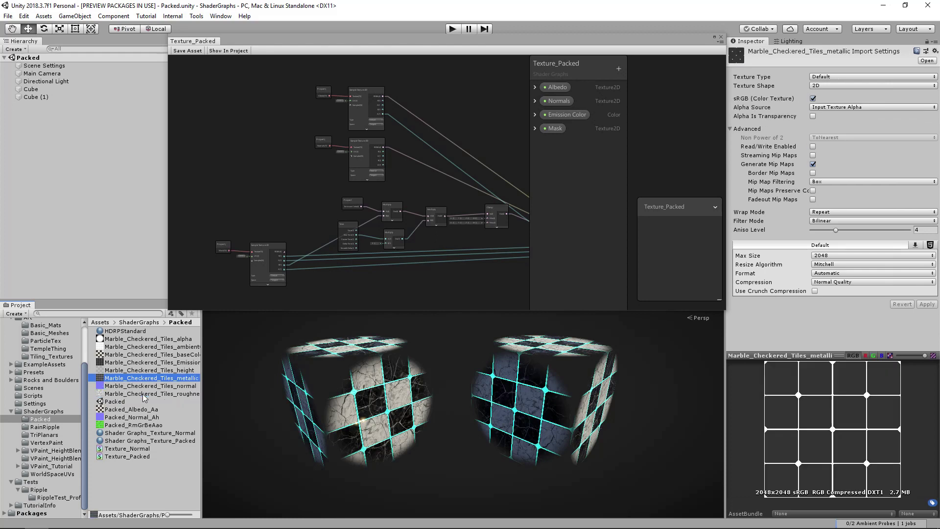
{"action": "key", "text": "Up"}
{"action": "key", "text": "Up"}
{"action": "key", "text": "Up"}
{"action": "key", "text": "Up"}
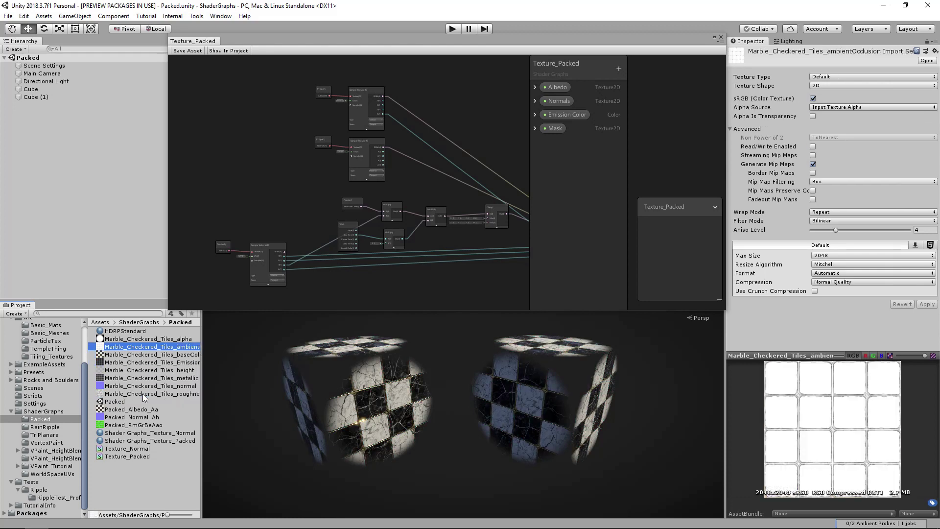
{"action": "key", "text": "Up"}
{"action": "key", "text": "Down"}
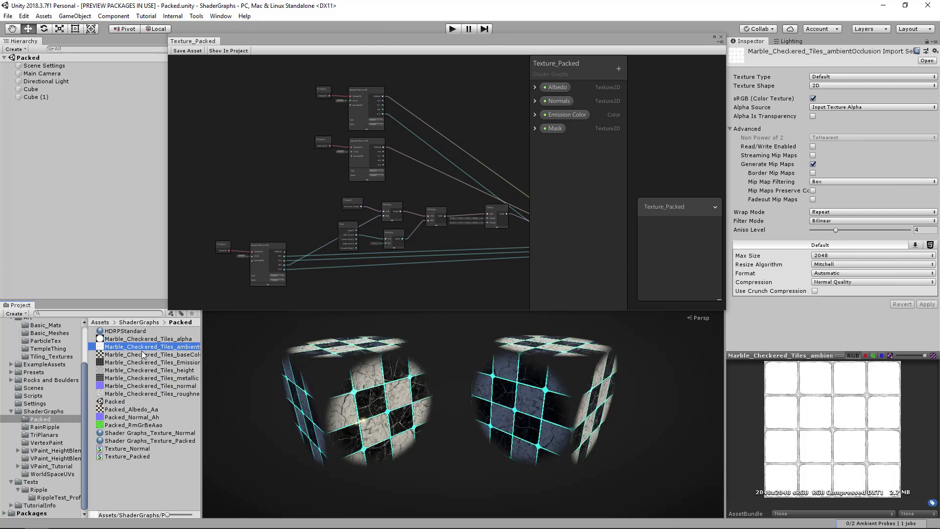
{"action": "key", "text": "Down"}
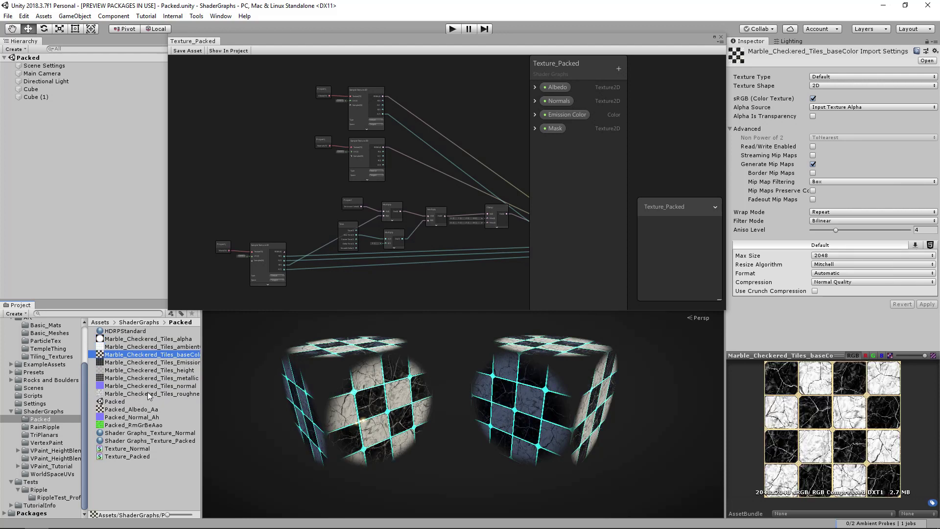
{"action": "key", "text": "Down"}
{"action": "key", "text": "Down"}
{"action": "key", "text": "Down"}
{"action": "key", "text": "Down"}
{"action": "key", "text": "Down"}
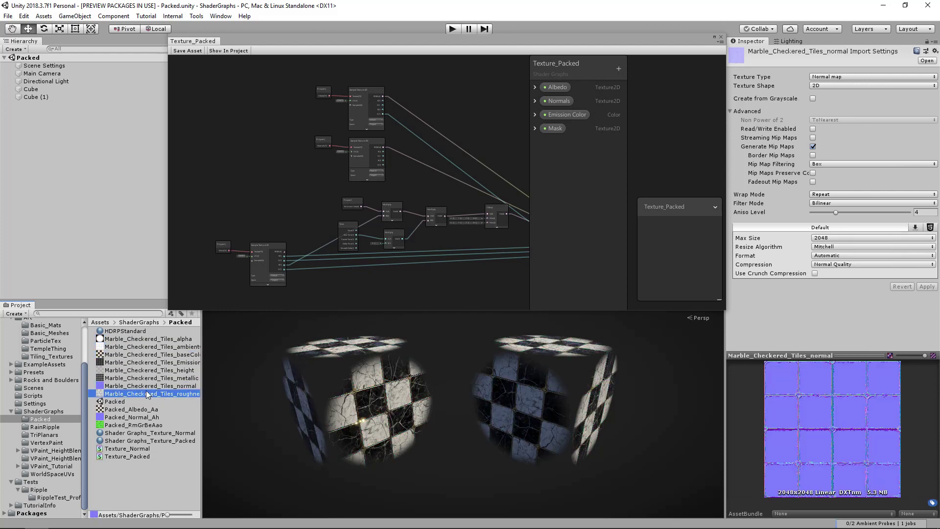
{"action": "left_click", "coordinate": [153, 480]}
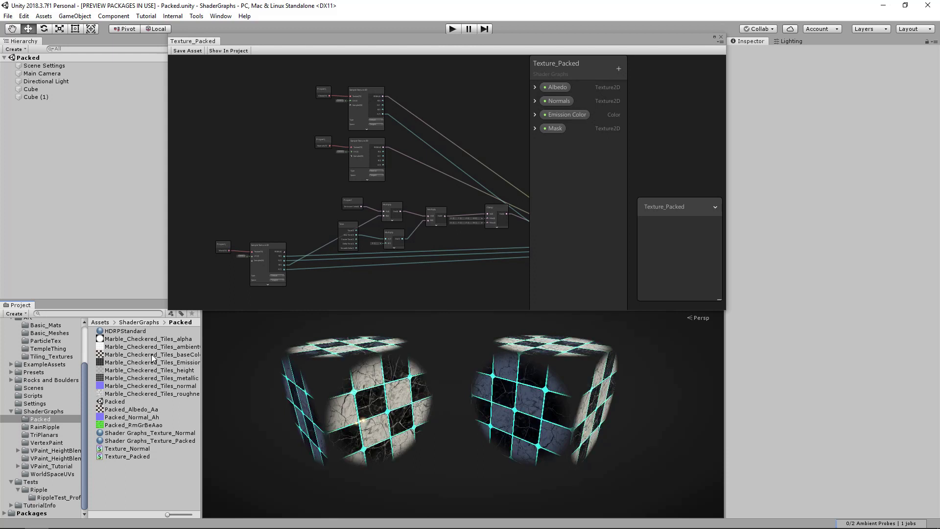
Check the previews and file sizes of Packed_Albedo_Aa, Packed_Normal_Ah and Packed_RmGrBeAao, and select all three together
{"action": "left_click", "coordinate": [143, 409]}
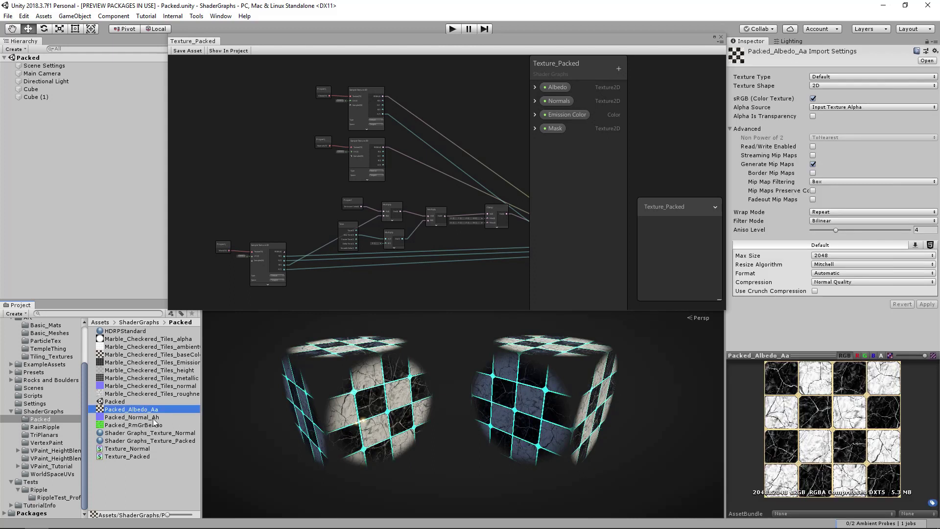
{"action": "left_click", "coordinate": [154, 418]}
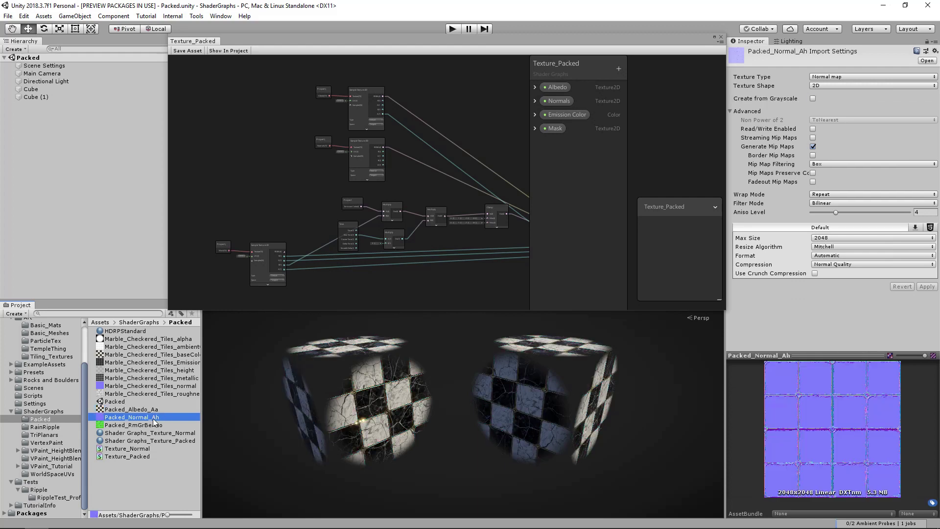
{"action": "key", "text": "Down"}
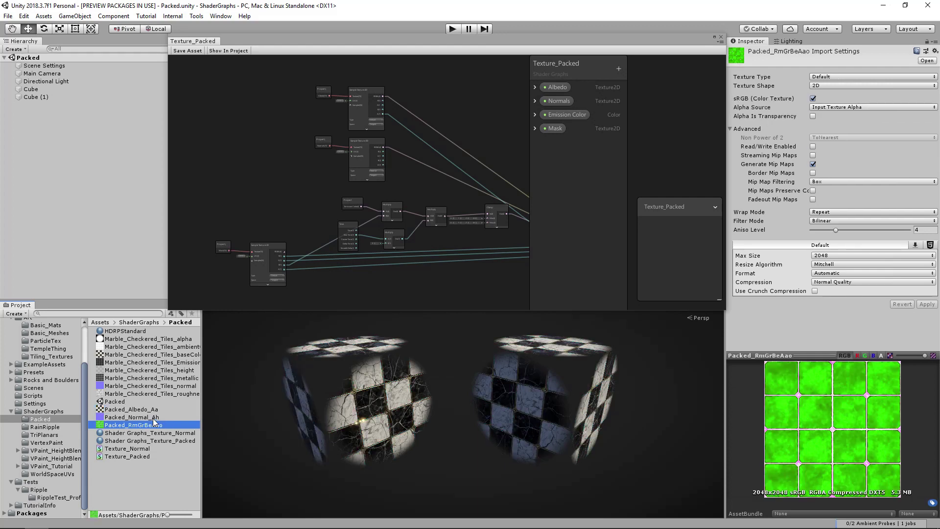
{"action": "key", "text": "Up"}
{"action": "key", "text": "Up"}
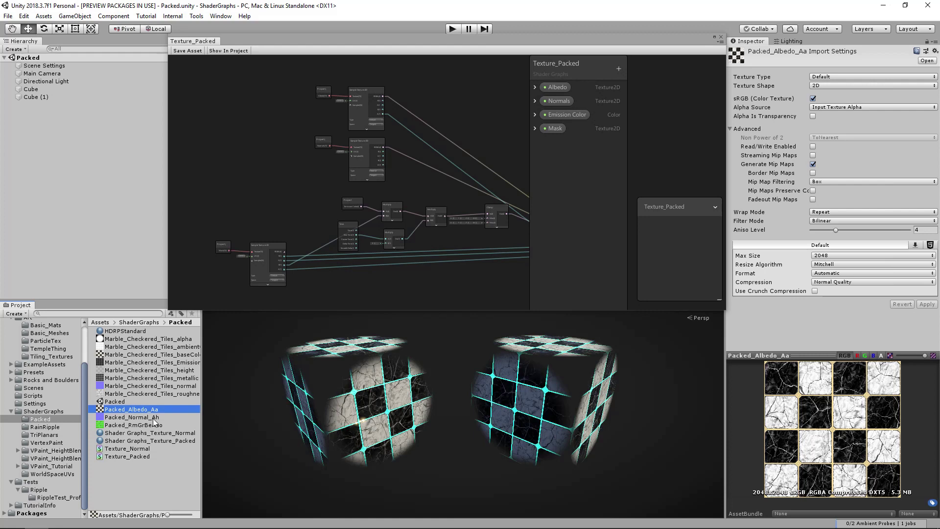
{"action": "key", "text": "shift+Down"}
{"action": "key", "text": "shift+Down"}
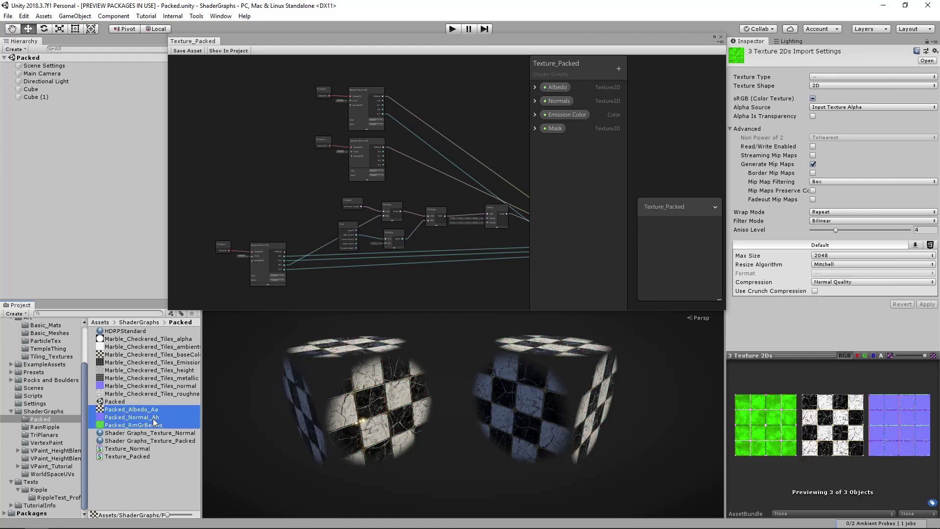
Enable crunch compression on Packed_Albedo_Aa, Packed_Normal_Ah and Packed_RmGrBeAao together, and apply the import settings
{"action": "left_click", "coordinate": [139, 393]}
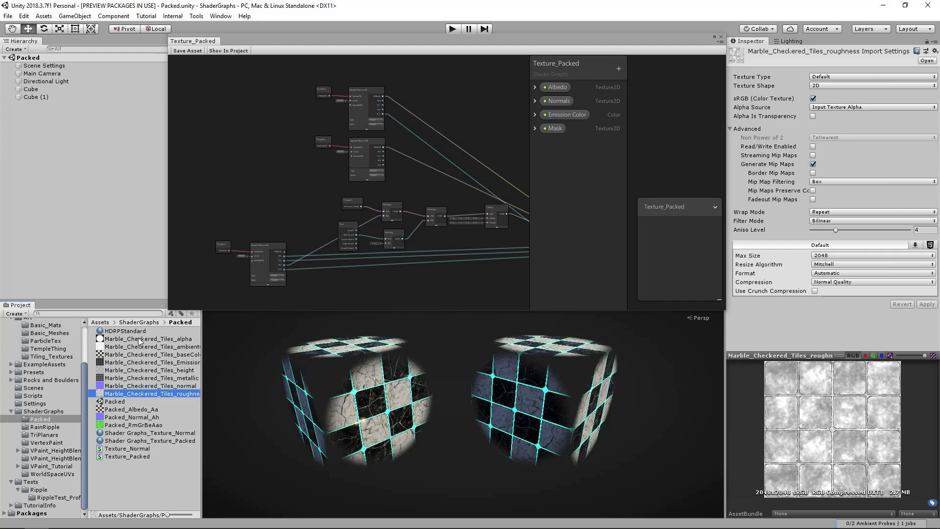
{"action": "left_click", "coordinate": [143, 411]}
{"action": "left_click", "coordinate": [146, 425], "text": "shift"}
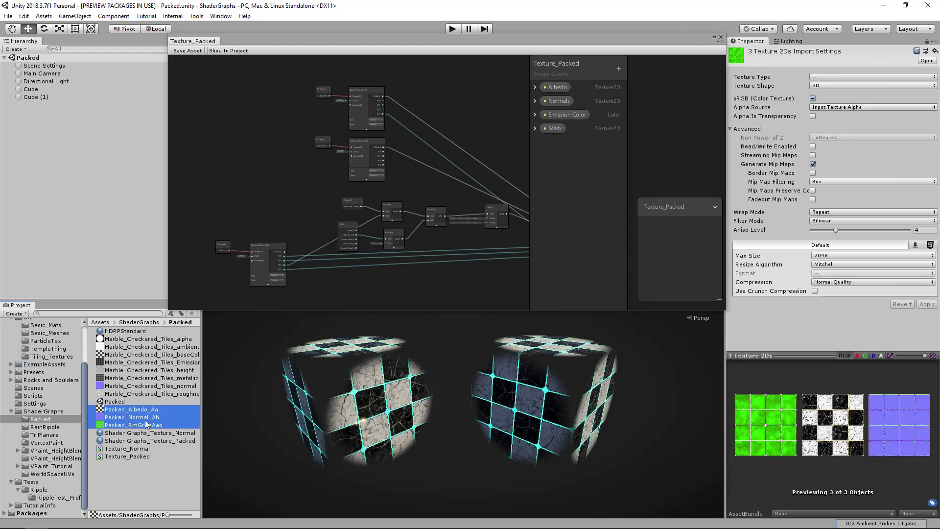
{"action": "left_click", "coordinate": [815, 291]}
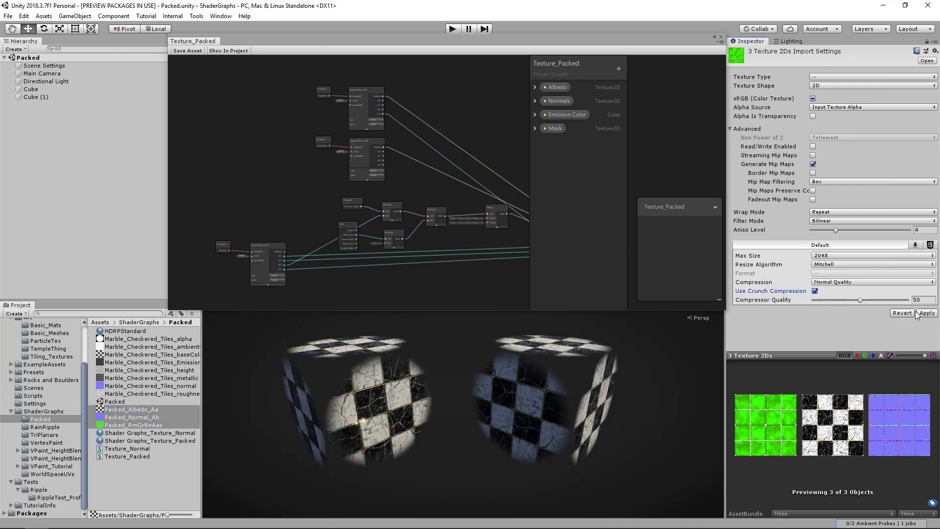
{"action": "left_click", "coordinate": [815, 291]}
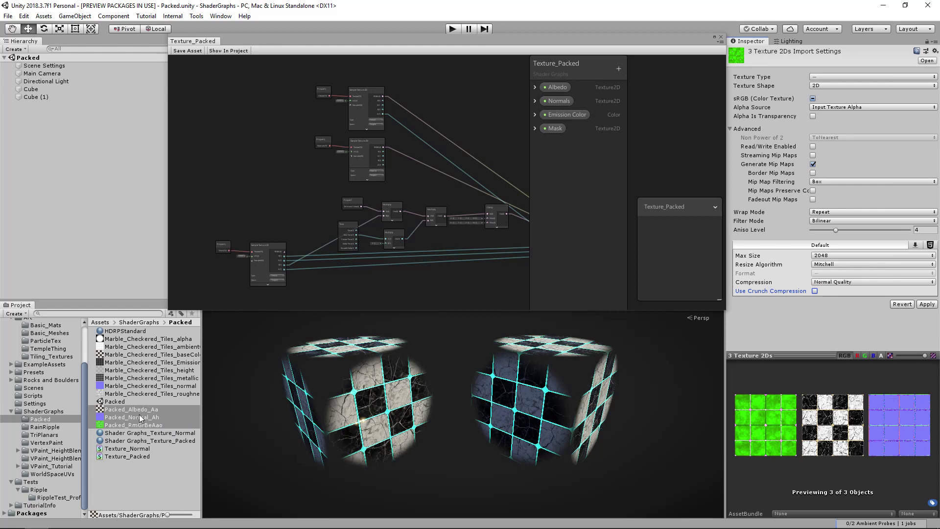
{"action": "left_click", "coordinate": [815, 291]}
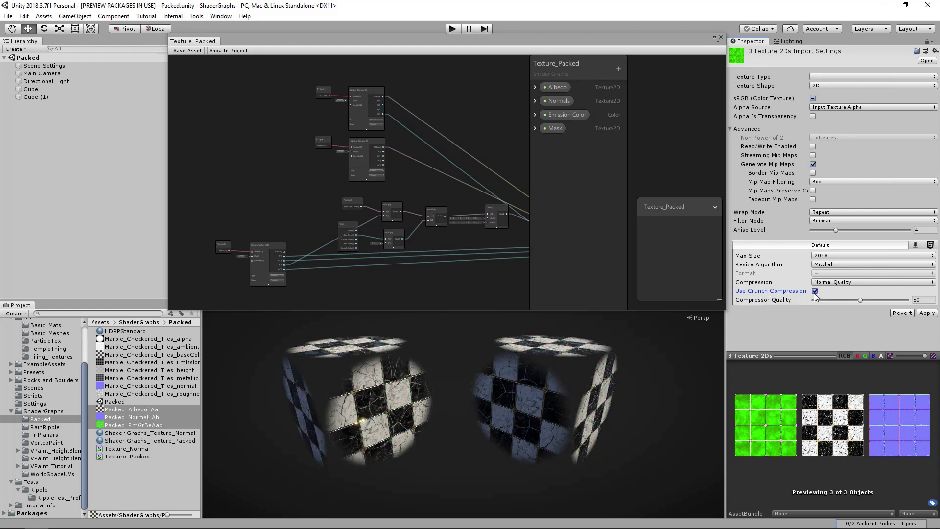
{"action": "left_click", "coordinate": [927, 313]}
Check the preview and file size of each packed texture with crunch compression enabled
{"action": "left_click", "coordinate": [149, 411]}
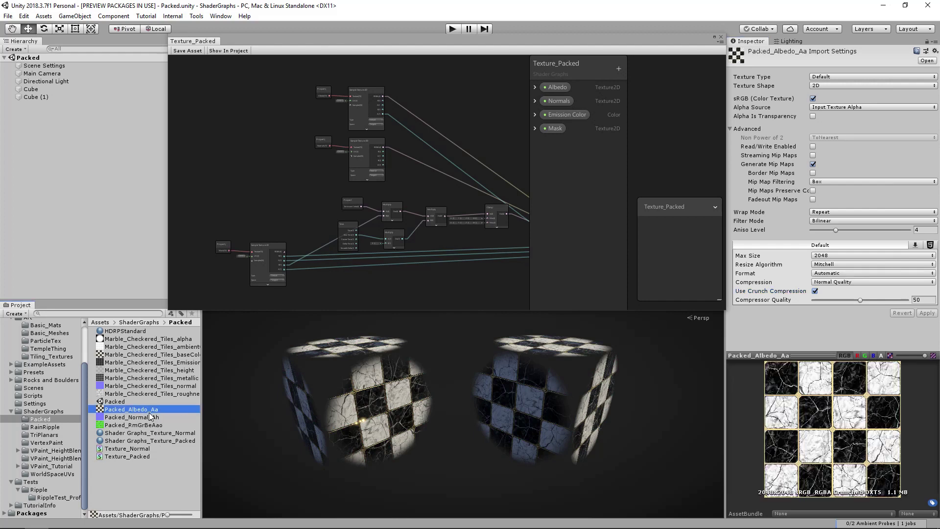
{"action": "key", "text": "Down"}
{"action": "key", "text": "Down"}
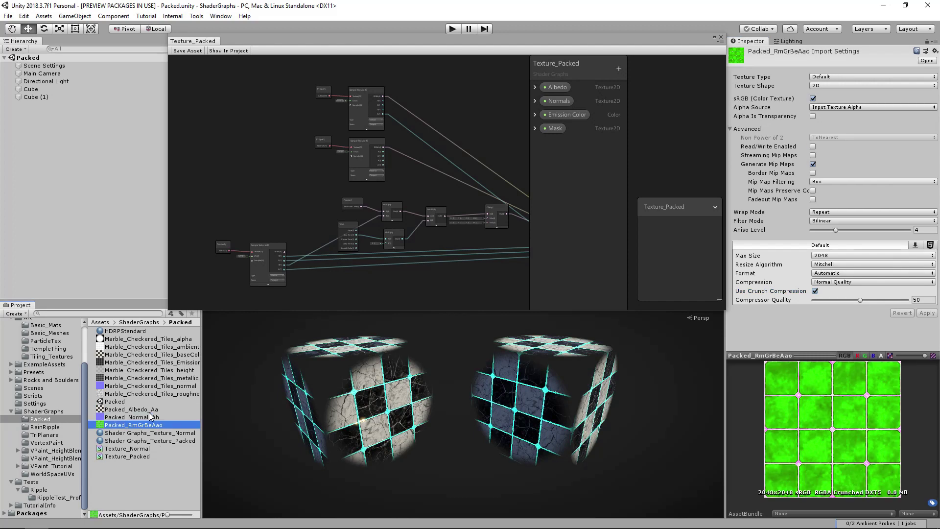
{"action": "key", "text": "Up"}
{"action": "key", "text": "Up"}
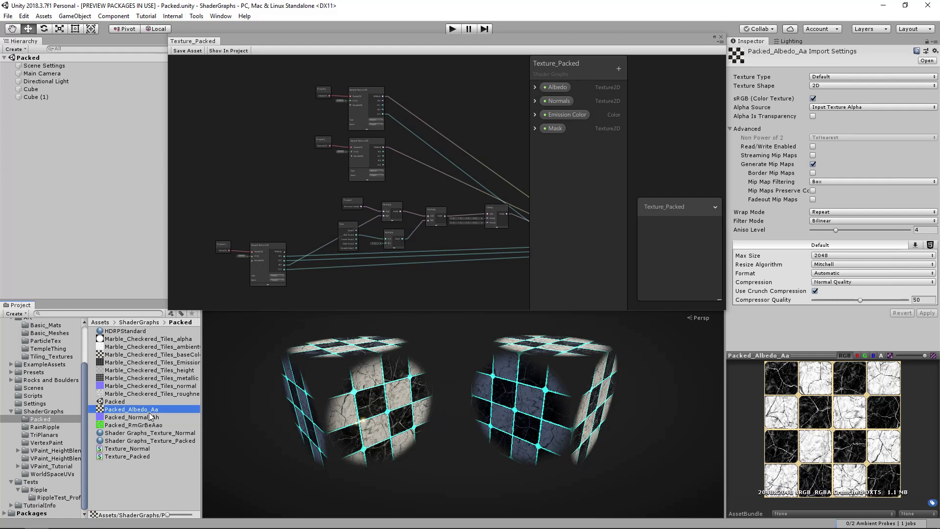
Turn crunch compression off again for all three packed textures and apply the import settings
{"action": "left_click", "coordinate": [152, 423], "text": "shift"}
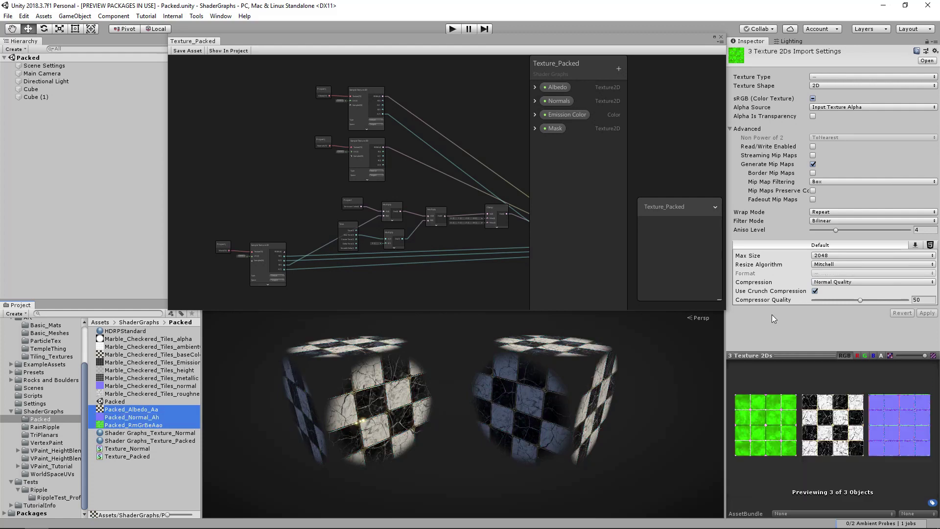
{"action": "left_click", "coordinate": [815, 291]}
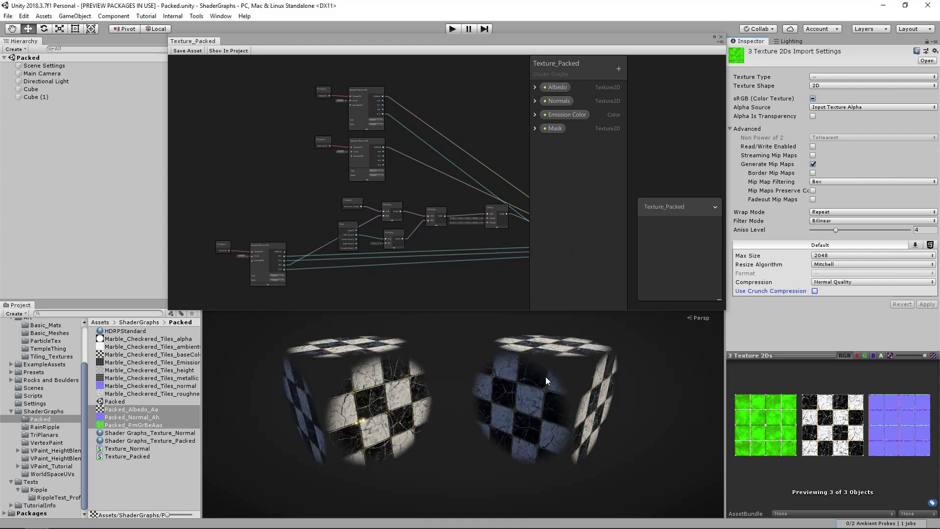
Compare the two cubes in the scene and the texture inputs of their Shader Graphs_Texture_Packed and Shader Graphs_Texture_Normal materials
{"action": "scroll", "coordinate": [475, 366], "scroll_direction": "up", "scroll_amount": 1}
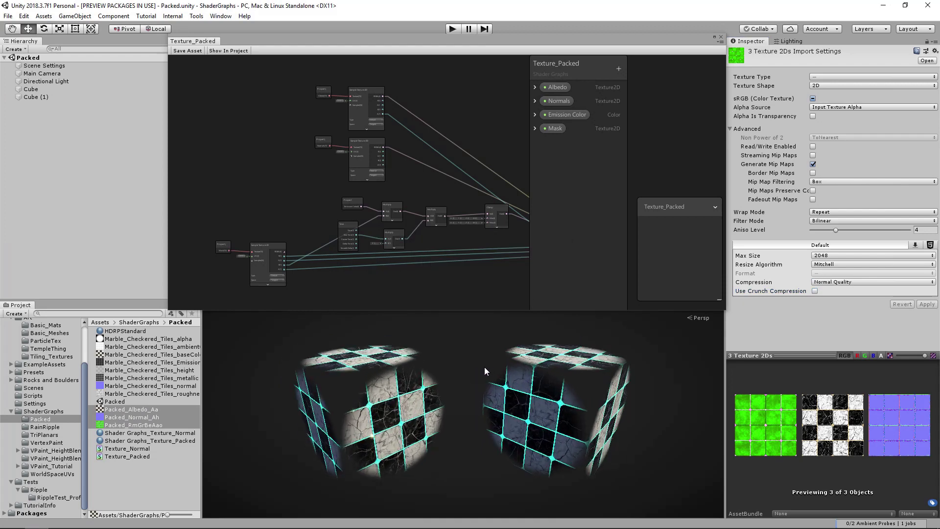
{"action": "left_click", "coordinate": [562, 392]}
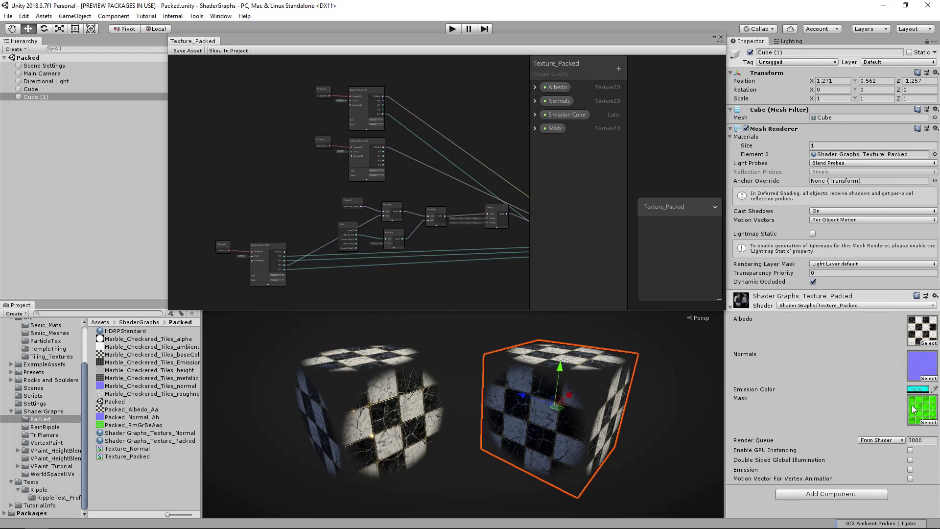
{"action": "left_click", "coordinate": [631, 400]}
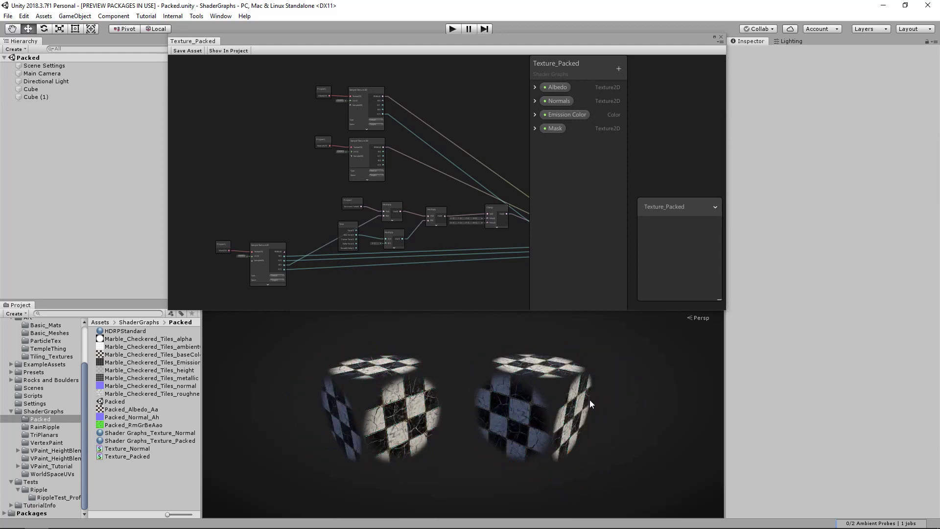
{"action": "left_click", "coordinate": [537, 390]}
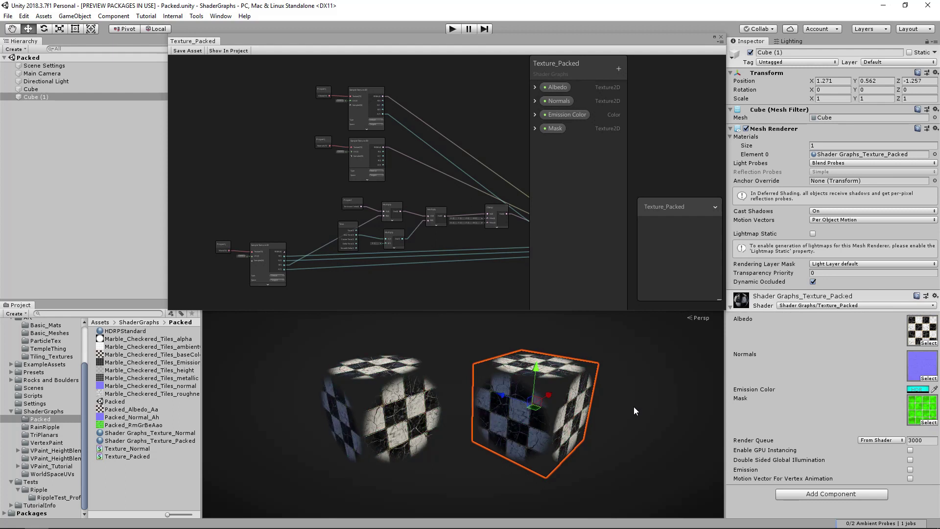
{"action": "left_click", "coordinate": [634, 408]}
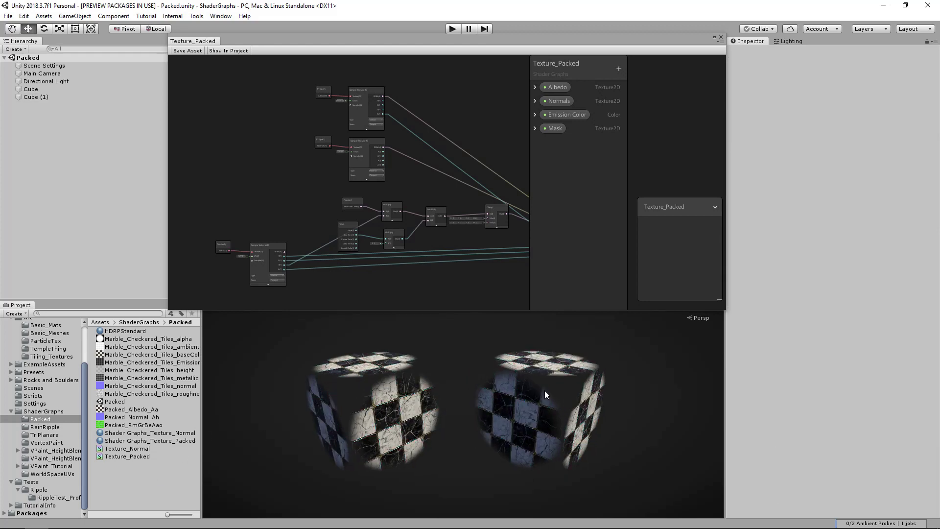
{"action": "left_click", "coordinate": [560, 390]}
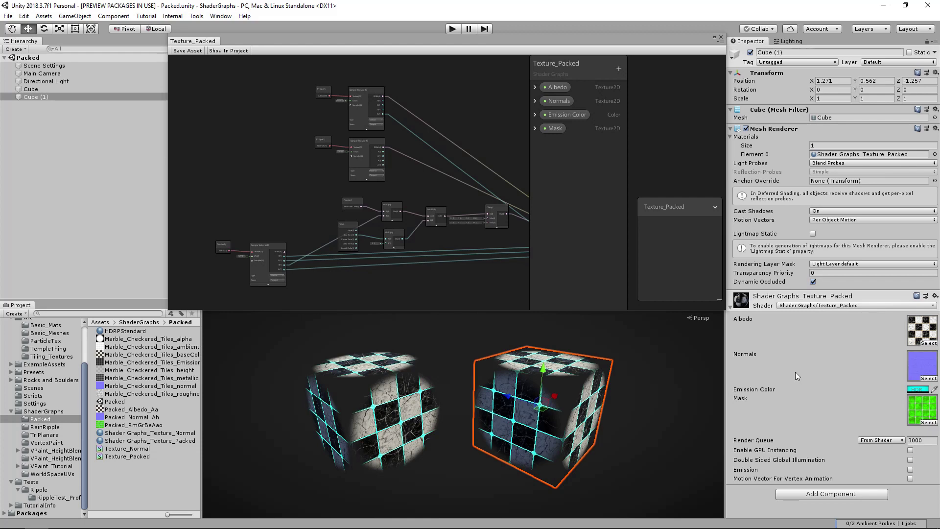
{"action": "left_click", "coordinate": [618, 424]}
{"action": "left_click", "coordinate": [382, 421]}
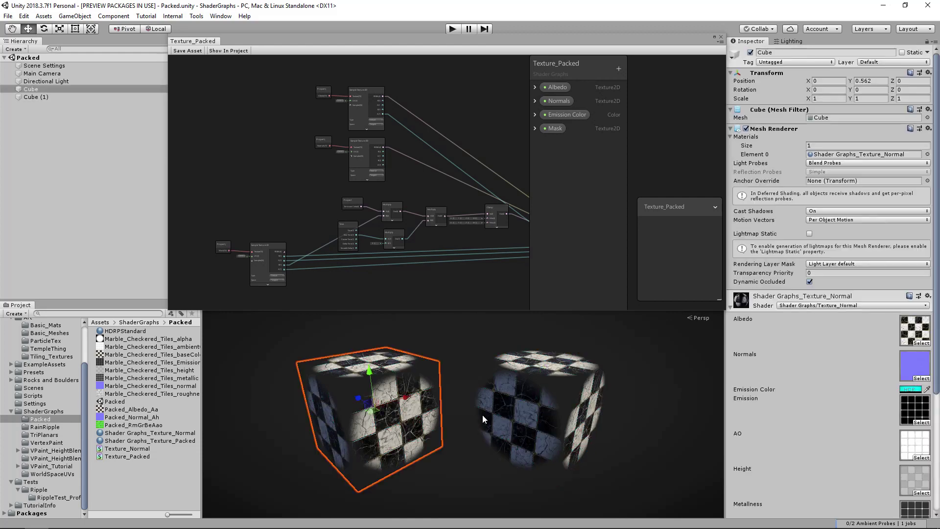
{"action": "left_click", "coordinate": [506, 408]}
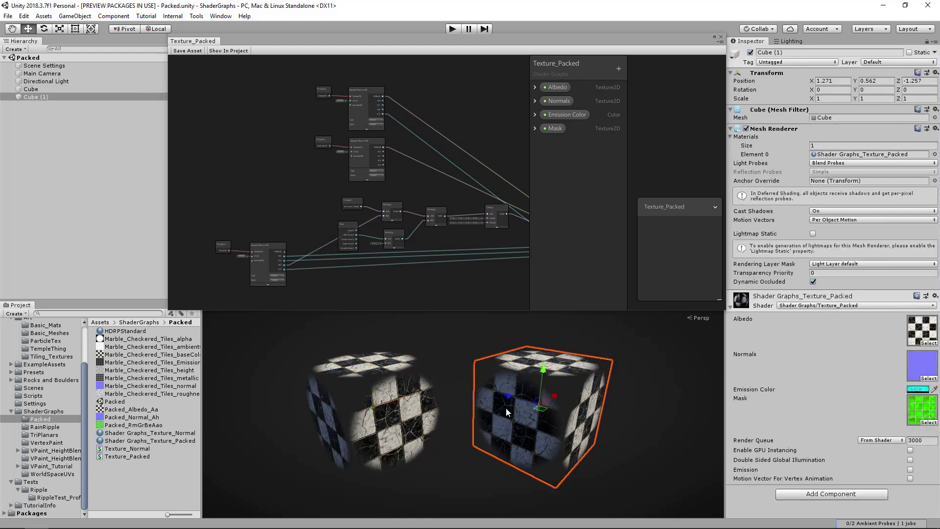
Review the names, import settings and previews of Packed_Albedo_Aa, Packed_Normal_Ah and Packed_RmGrBeAao one by one, and go through them again
{"action": "left_click", "coordinate": [128, 409]}
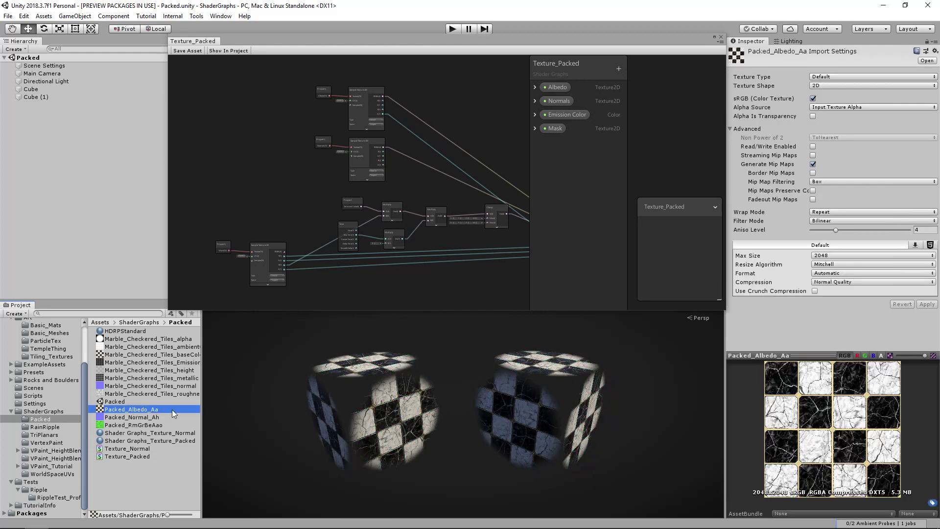
{"action": "left_click", "coordinate": [147, 417]}
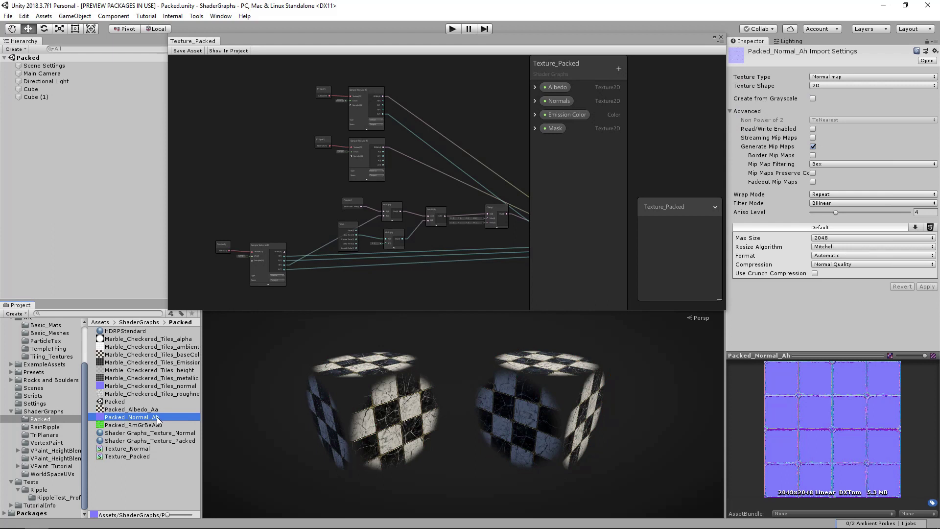
{"action": "left_click", "coordinate": [140, 425]}
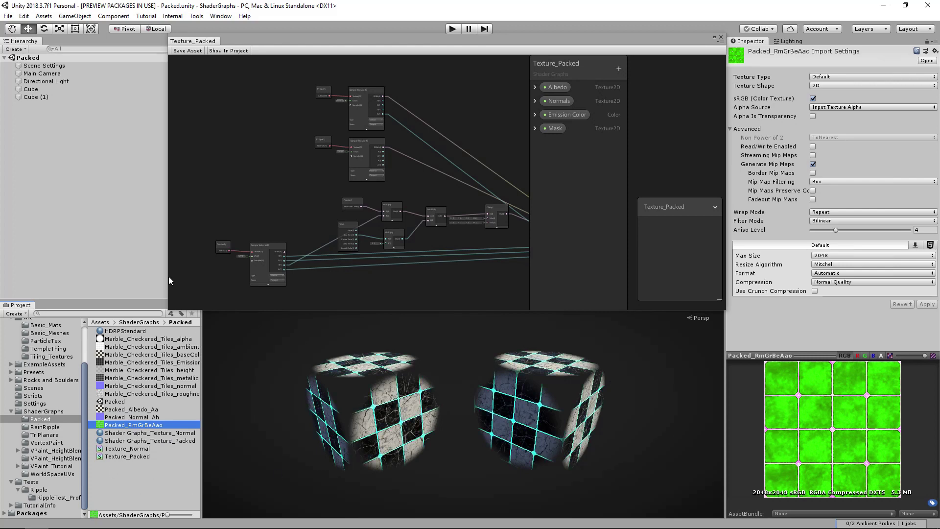
{"action": "left_click_drag", "start_coordinate": [314, 42], "coordinate": [327, 37]}
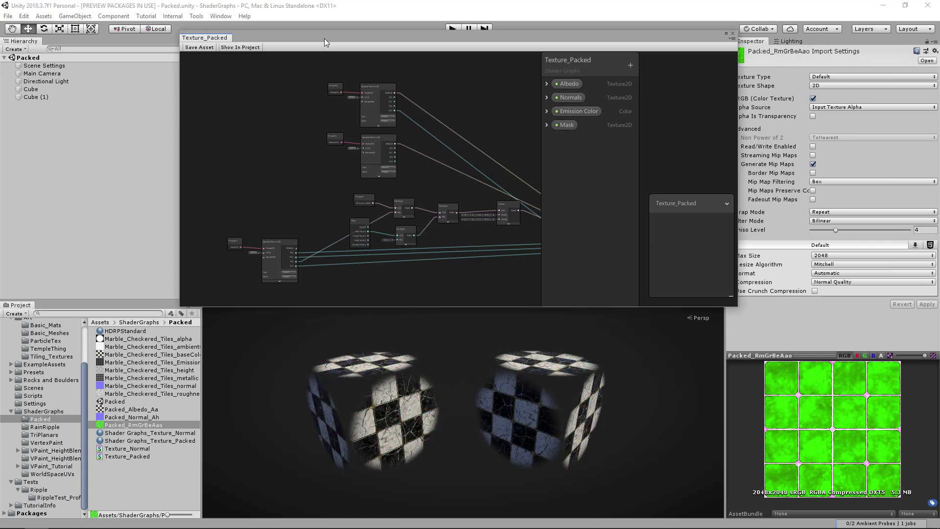
{"action": "left_click", "coordinate": [137, 410]}
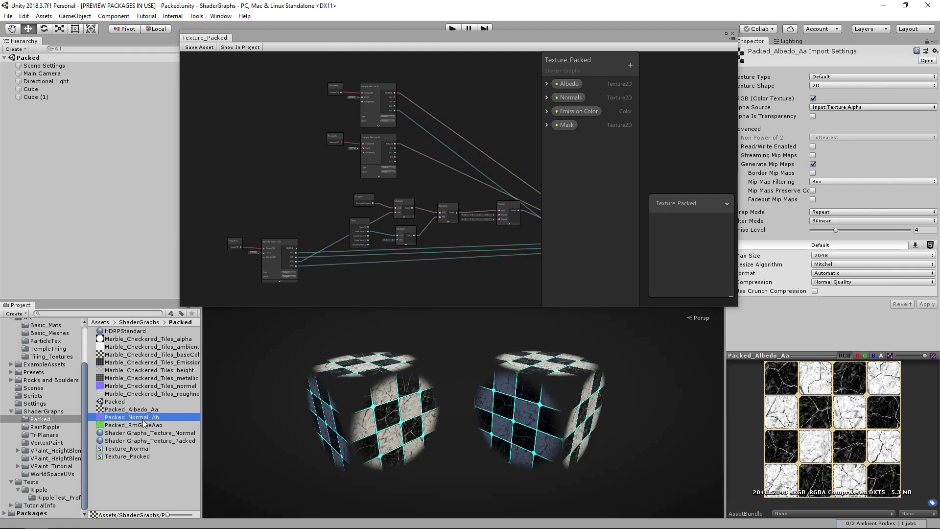
{"action": "left_click", "coordinate": [142, 424]}
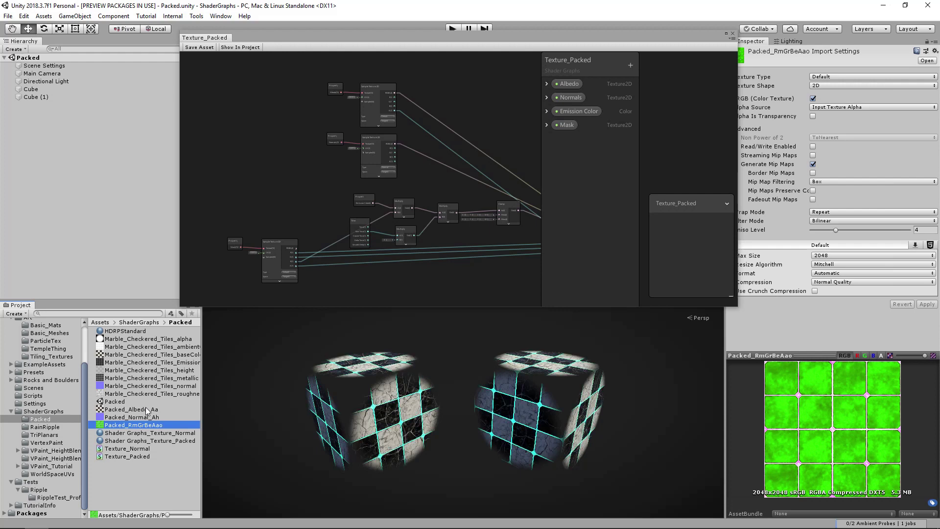
{"action": "left_click", "coordinate": [146, 409]}
{"action": "left_click", "coordinate": [145, 425]}
Move the property blackboard of the Texture_Packed graph aside to uncover more of the nodes
{"action": "left_click", "coordinate": [476, 271]}
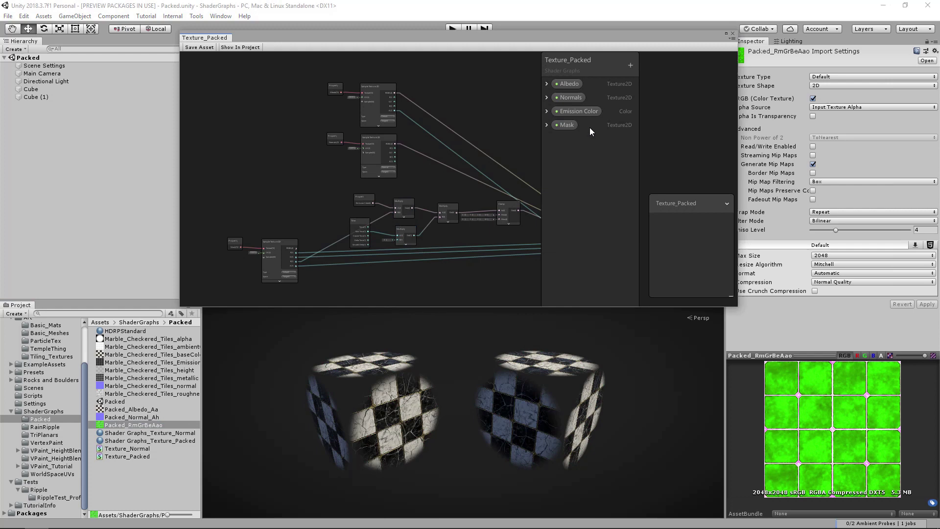
{"action": "middle_click_drag", "start_coordinate": [380, 207], "coordinate": [424, 169]}
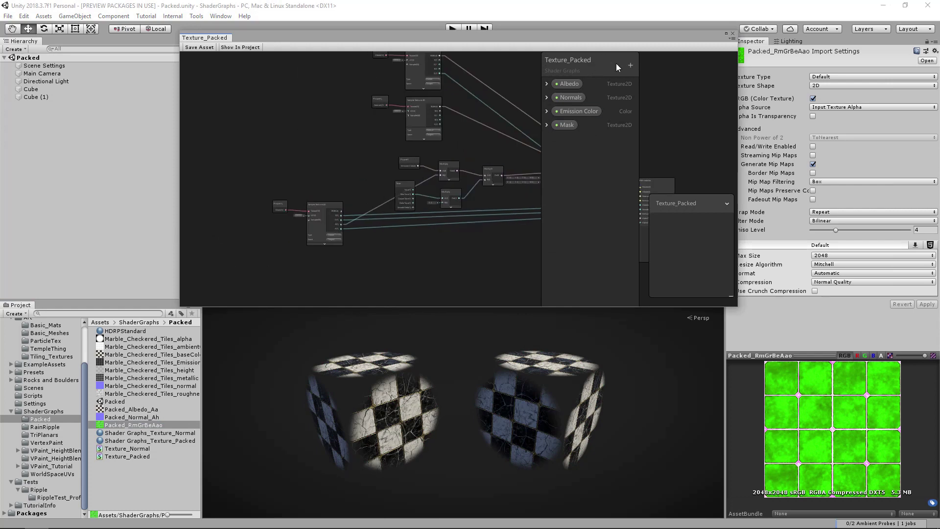
{"action": "left_click_drag", "start_coordinate": [616, 63], "coordinate": [706, 46]}
Examine the Mask property node and the Sample Texture 2D node it feeds in the Texture_Packed graph
{"action": "middle_click_drag", "start_coordinate": [453, 102], "coordinate": [441, 140]}
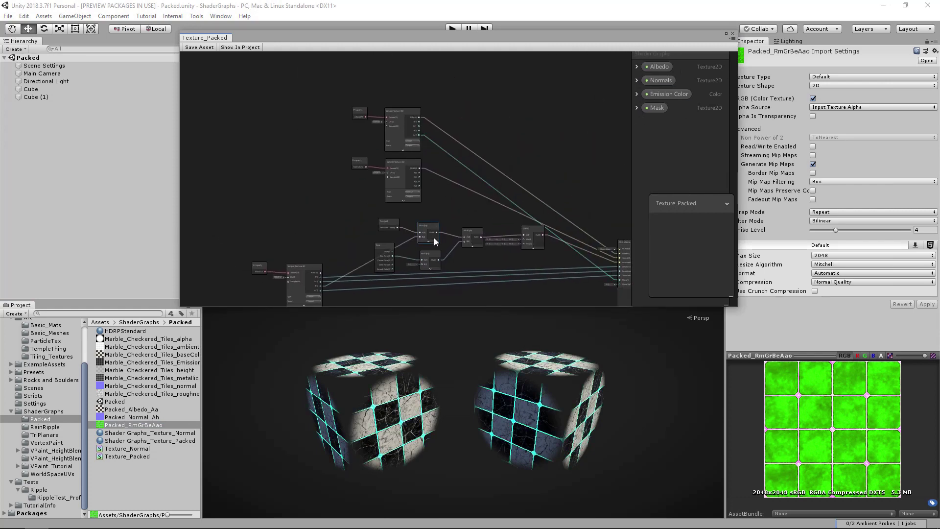
{"action": "scroll", "coordinate": [463, 254], "scroll_direction": "up", "scroll_amount": 5}
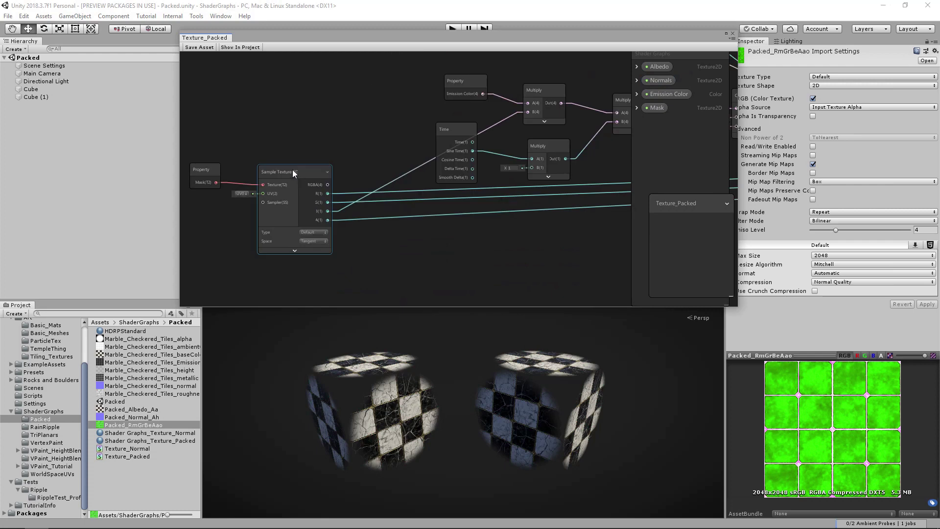
{"action": "left_click", "coordinate": [294, 170]}
{"action": "scroll", "coordinate": [215, 176], "scroll_direction": "up", "scroll_amount": 3}
{"action": "middle_click_drag", "start_coordinate": [207, 173], "coordinate": [213, 169]}
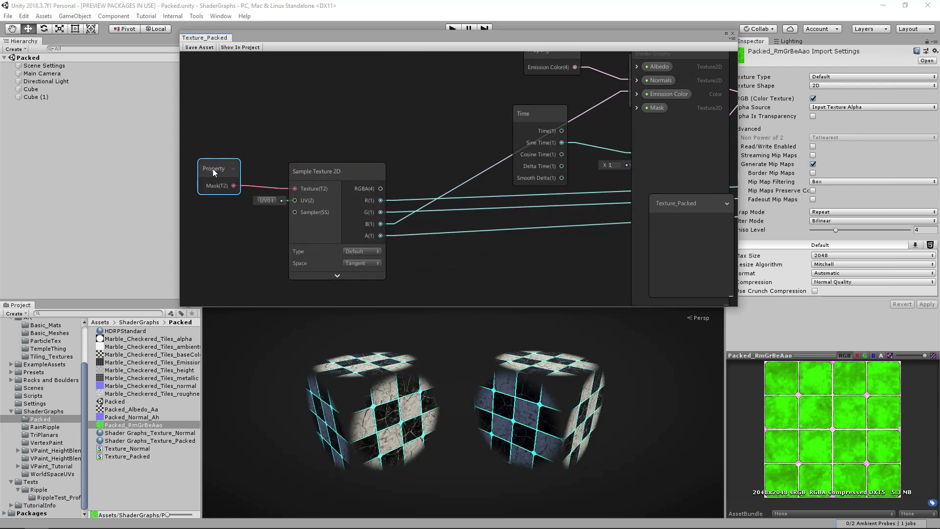
{"action": "left_click_drag", "start_coordinate": [233, 170], "coordinate": [251, 171]}
{"action": "left_click", "coordinate": [336, 172]}
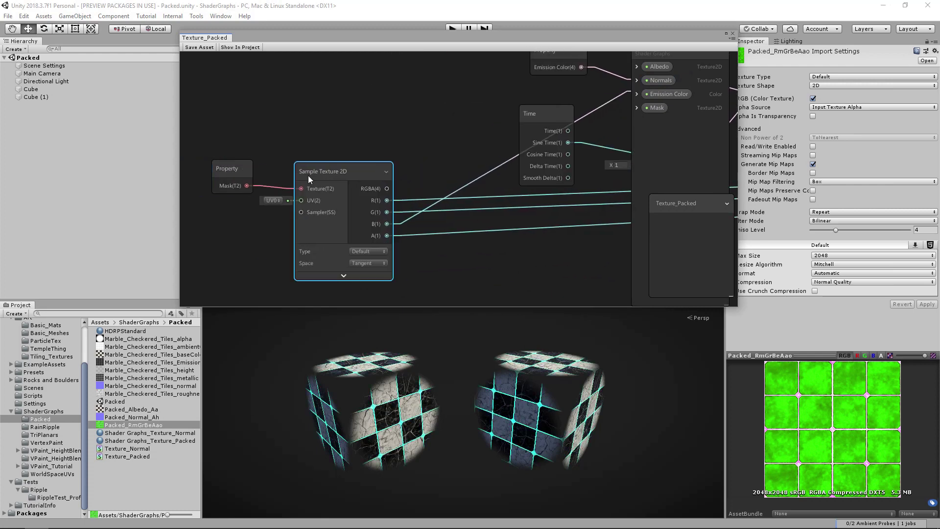
Trace the R, G, B and A outputs of the Mask's Sample Texture 2D node through the graph, and select that node again
{"action": "middle_click_drag", "start_coordinate": [331, 174], "coordinate": [211, 175]}
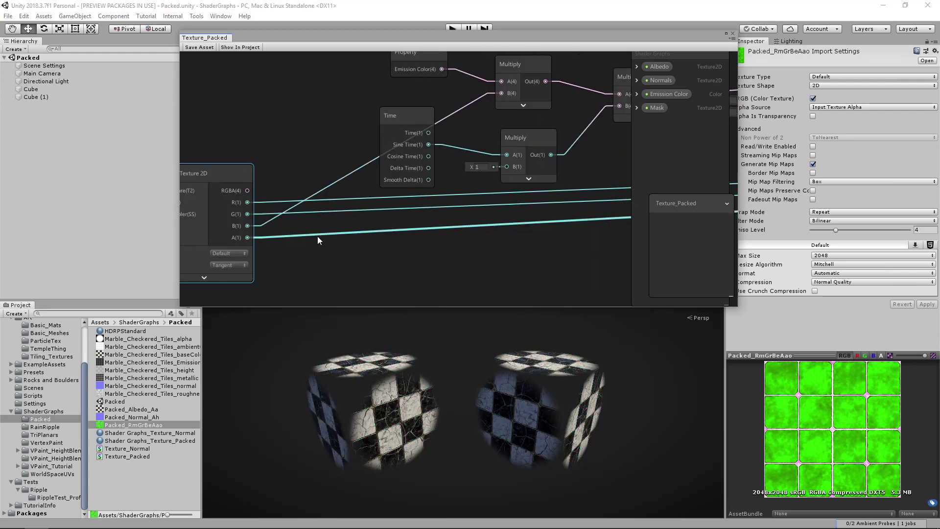
{"action": "middle_click_drag", "start_coordinate": [343, 251], "coordinate": [374, 254]}
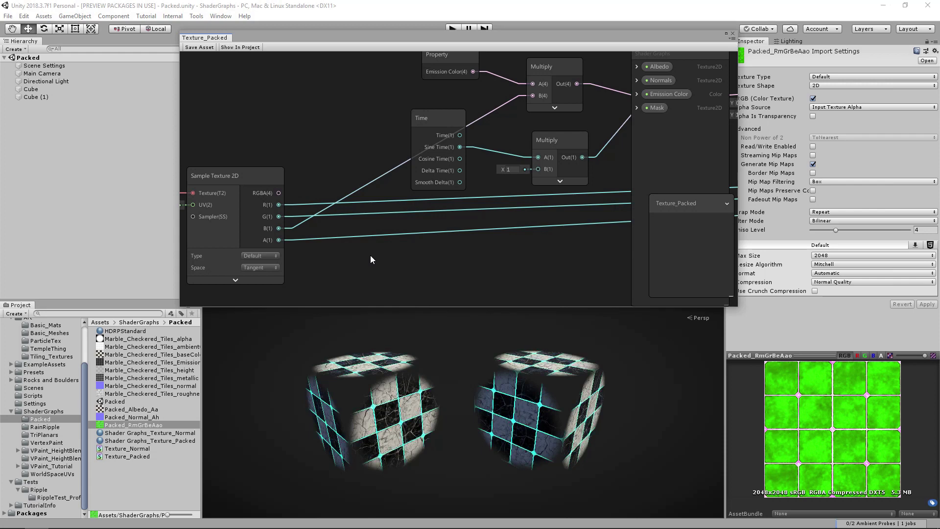
{"action": "scroll", "coordinate": [371, 254], "scroll_direction": "down", "scroll_amount": 3}
{"action": "middle_click_drag", "start_coordinate": [511, 217], "coordinate": [585, 216]}
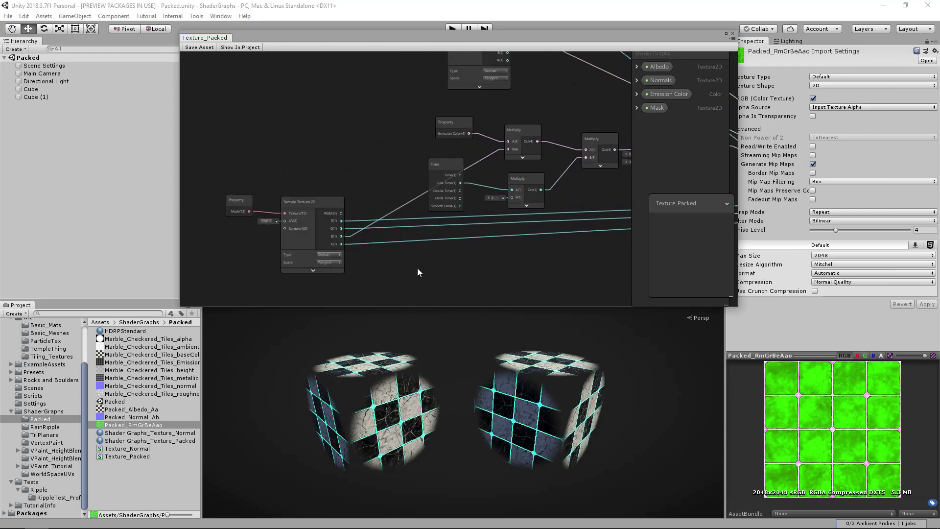
{"action": "left_click", "coordinate": [310, 201]}
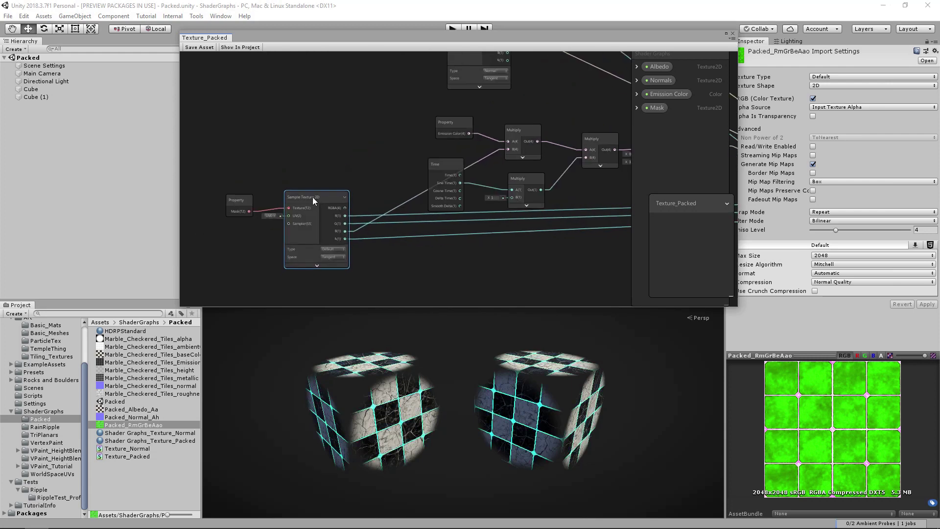
{"action": "scroll", "coordinate": [426, 235], "scroll_direction": "down", "scroll_amount": 5}
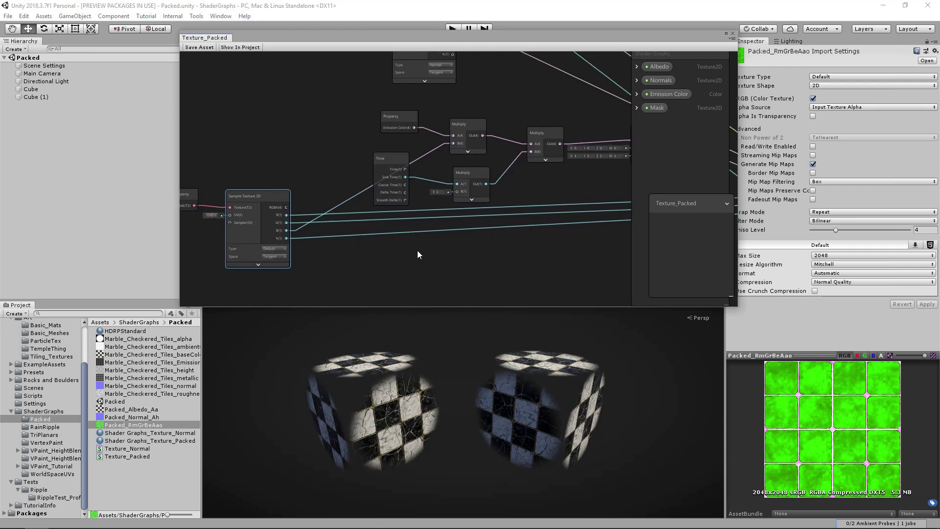
Examine how the R, G, B and A outputs of the Mask's Sample Texture 2D node connect across the Texture_Packed graph
{"action": "scroll", "coordinate": [319, 262], "scroll_direction": "up", "scroll_amount": 5}
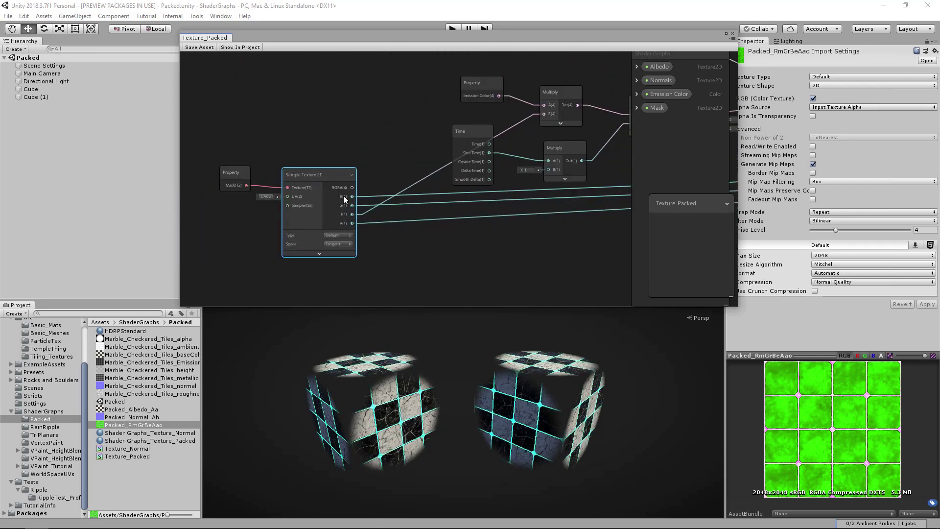
{"action": "left_click", "coordinate": [361, 206]}
{"action": "left_click", "coordinate": [357, 217]}
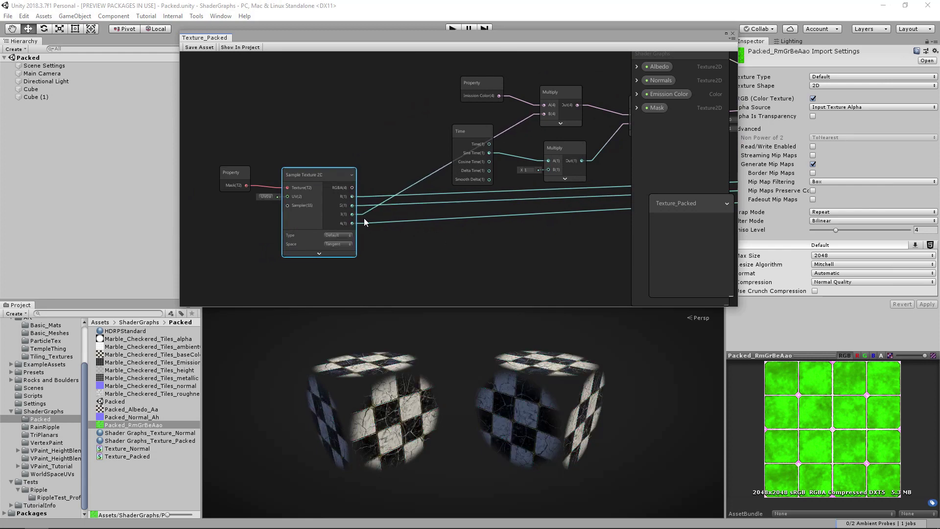
{"action": "scroll", "coordinate": [351, 221], "scroll_direction": "up", "scroll_amount": 2}
{"action": "scroll", "coordinate": [544, 205], "scroll_direction": "down", "scroll_amount": 4}
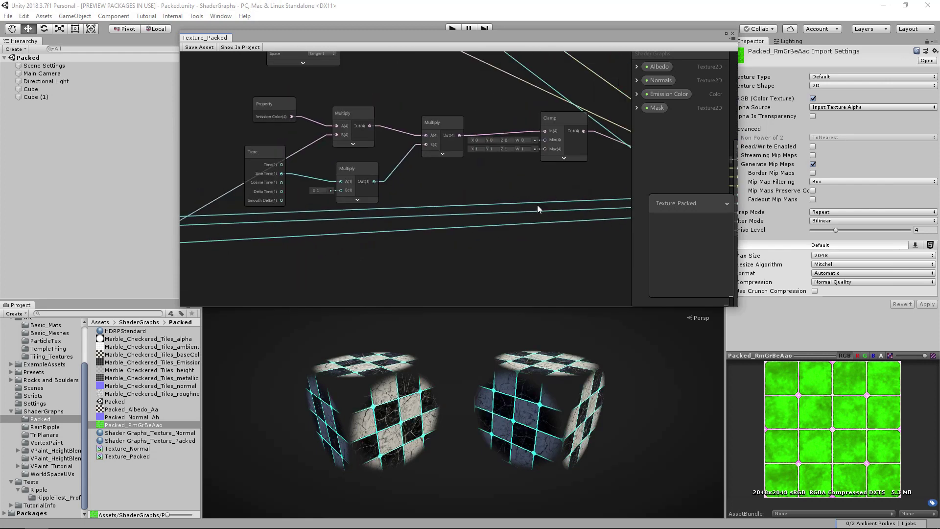
{"action": "scroll", "coordinate": [496, 219], "scroll_direction": "up", "scroll_amount": 2}
{"action": "scroll", "coordinate": [298, 205], "scroll_direction": "up", "scroll_amount": 2}
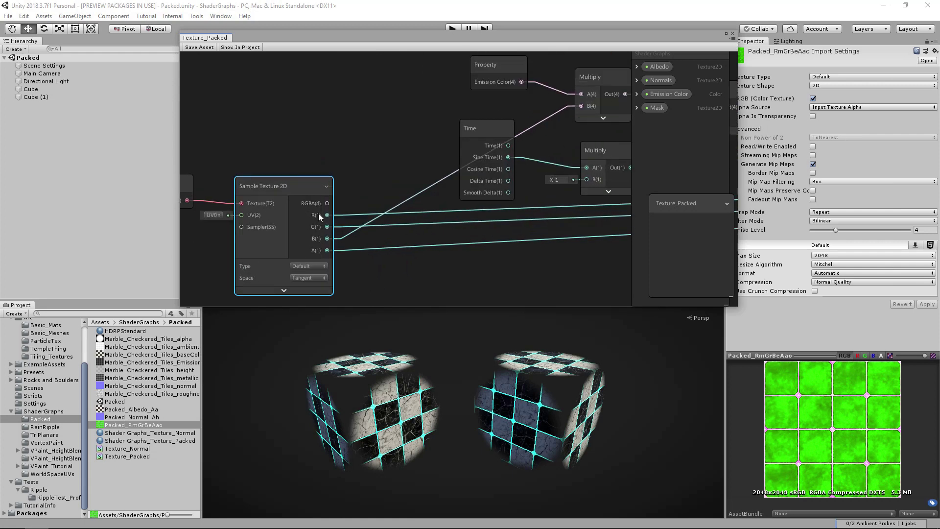
{"action": "mouse_move", "coordinate": [293, 195]}
{"action": "left_mouse_down"}
{"action": "mouse_move", "coordinate": [295, 180]}
{"action": "mouse_move", "coordinate": [284, 181]}
{"action": "mouse_move", "coordinate": [294, 194]}
{"action": "left_mouse_up"}
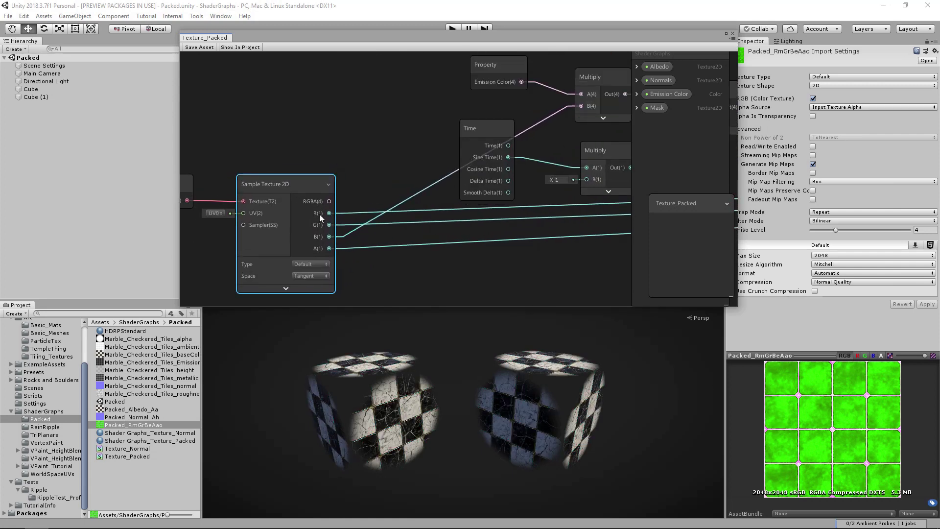
{"action": "scroll", "coordinate": [533, 180], "scroll_direction": "down", "scroll_amount": 4}
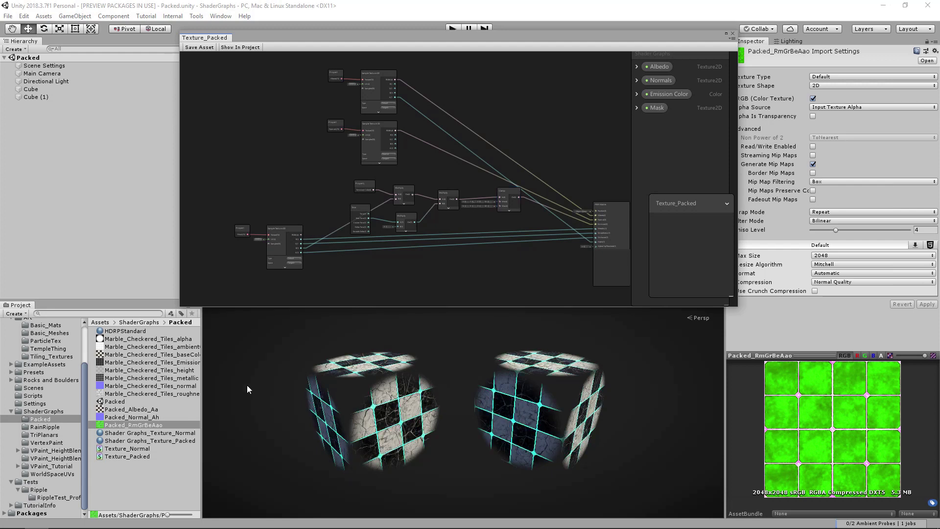
Open the scene named Scene from the vertex-paint height-blend folder that holds HeightBlend_Tutorial, and view its painted terrain plane up close
{"action": "left_click", "coordinate": [52, 457]}
{"action": "double_click", "coordinate": [108, 347]}
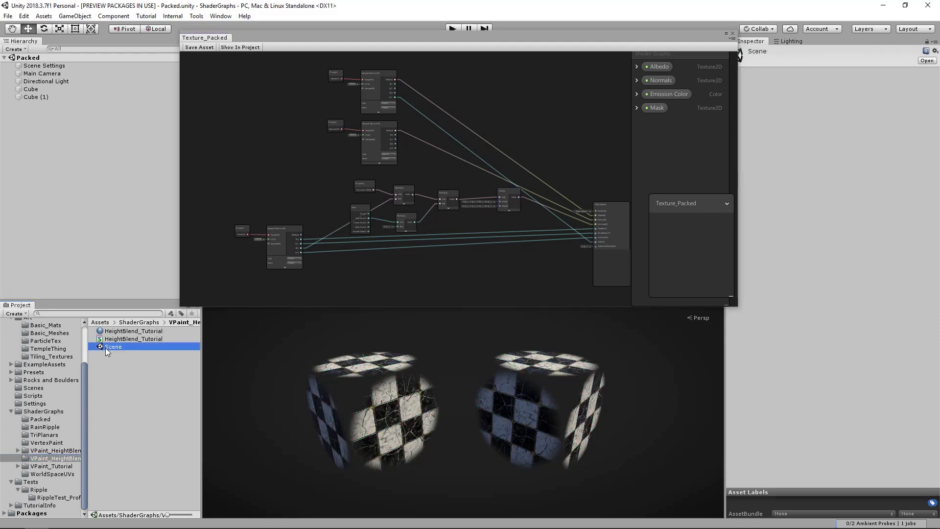
{"action": "scroll", "coordinate": [473, 371], "scroll_direction": "up", "scroll_amount": 3}
{"action": "scroll", "coordinate": [513, 400], "scroll_direction": "up", "scroll_amount": 4}
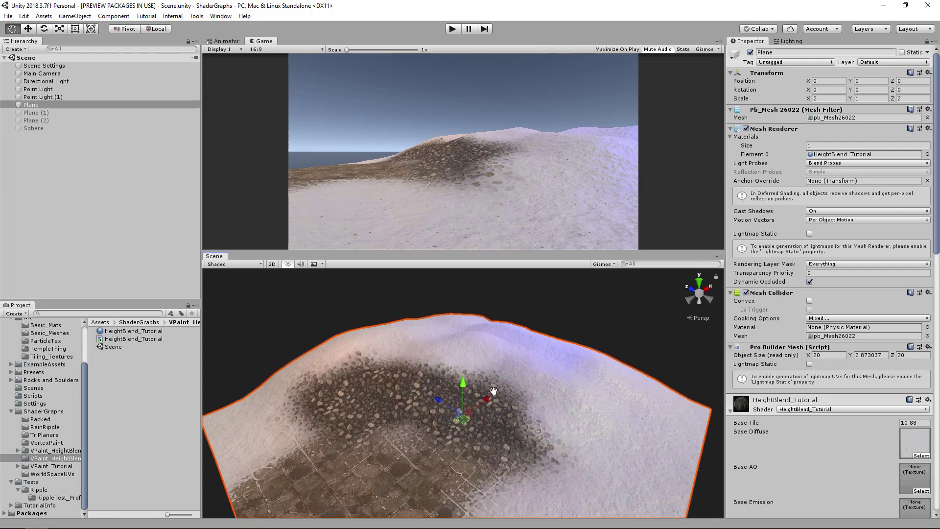
Review the Base, Red and Green texture slots of the HeightBlend_Tutorial material on the Plane, going through the whole list repeatedly
{"action": "scroll", "coordinate": [884, 316], "scroll_direction": "down", "scroll_amount": 10}
{"action": "scroll", "coordinate": [877, 316], "scroll_direction": "down", "scroll_amount": 9}
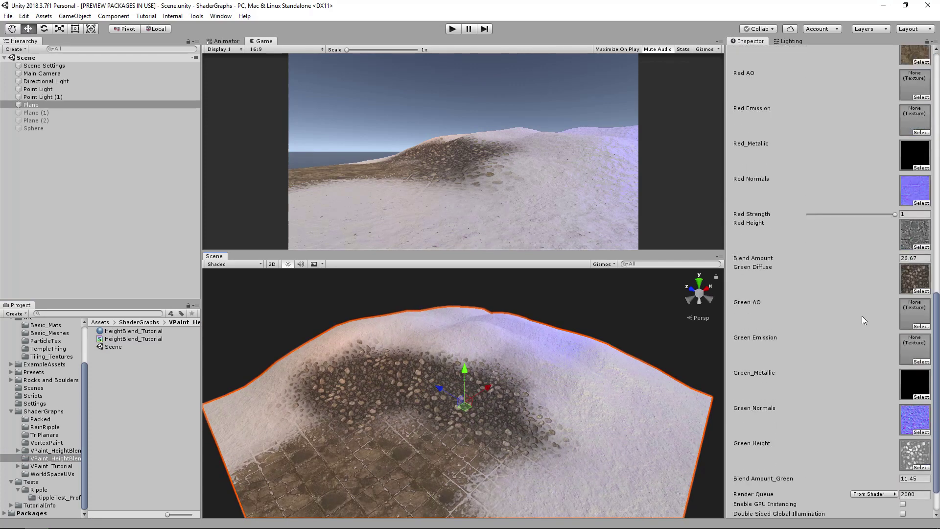
{"action": "scroll", "coordinate": [855, 317], "scroll_direction": "up", "scroll_amount": 13}
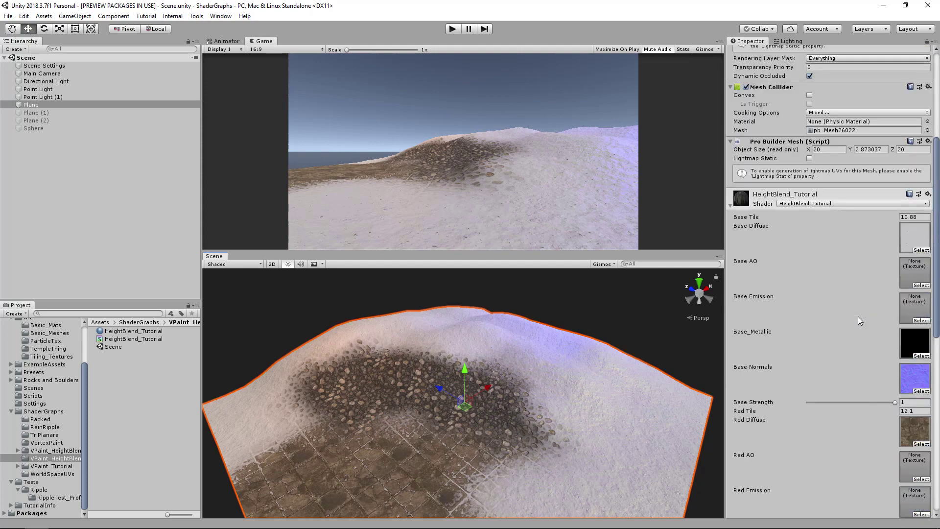
{"action": "scroll", "coordinate": [858, 317], "scroll_direction": "down", "scroll_amount": 6}
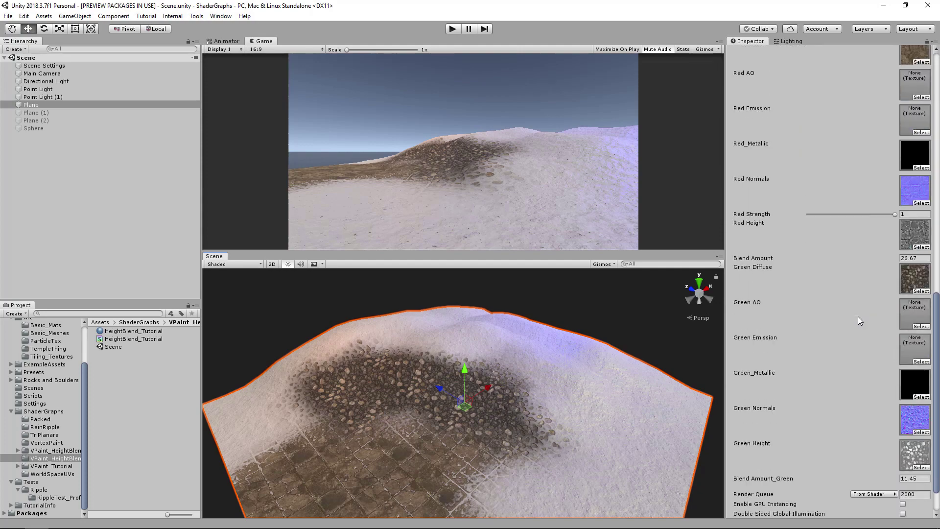
{"action": "scroll", "coordinate": [859, 316], "scroll_direction": "up", "scroll_amount": 8}
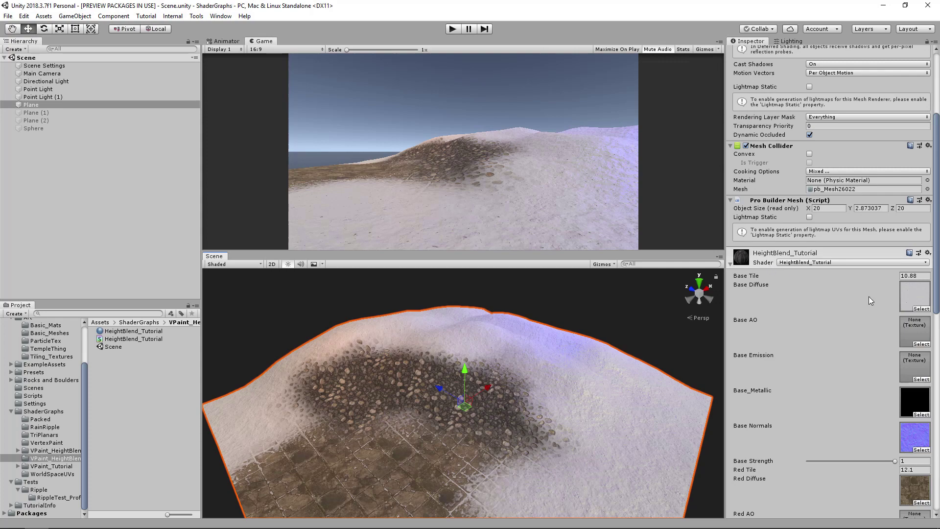
{"action": "scroll", "coordinate": [872, 294], "scroll_direction": "down", "scroll_amount": 8}
{"action": "scroll", "coordinate": [879, 303], "scroll_direction": "up", "scroll_amount": 8}
{"action": "scroll", "coordinate": [882, 305], "scroll_direction": "down", "scroll_amount": 5}
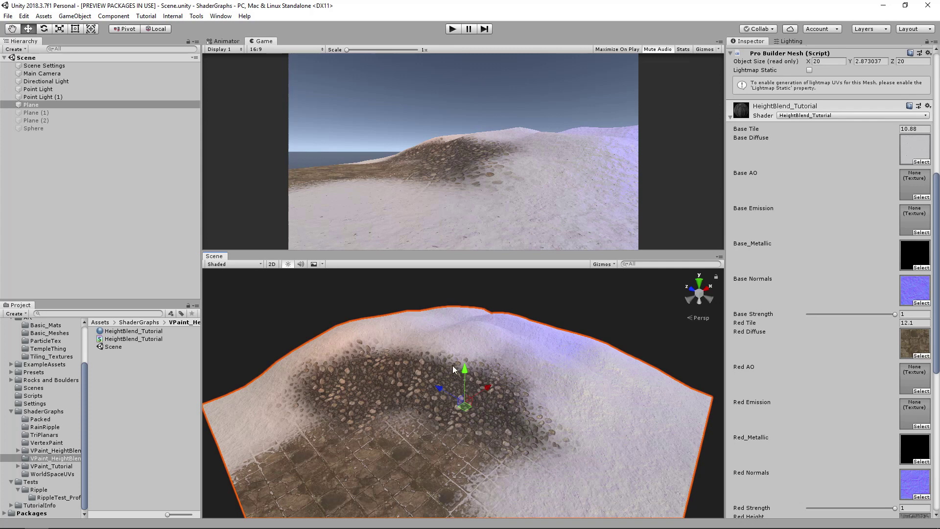
{"action": "scroll", "coordinate": [882, 292], "scroll_direction": "down", "scroll_amount": 11}
{"action": "scroll", "coordinate": [877, 297], "scroll_direction": "up", "scroll_amount": 7}
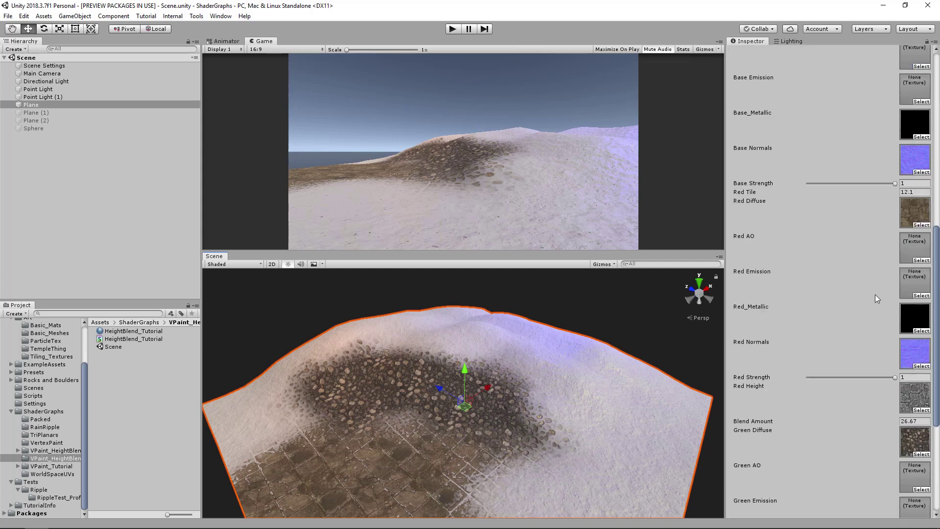